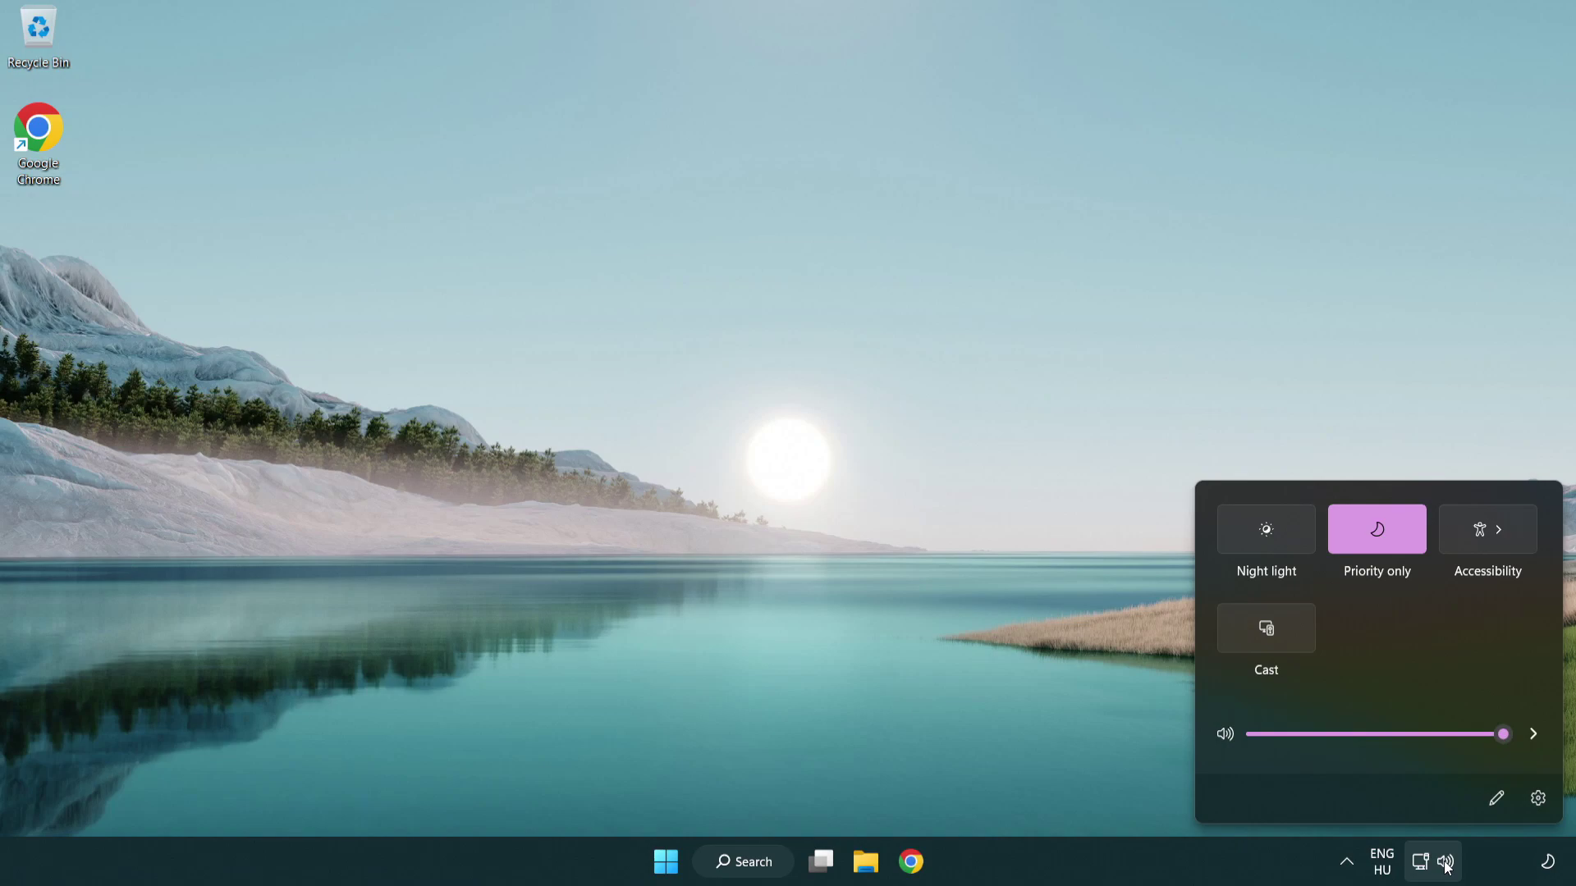
Step: Switch the system's sound output device to Speakers (High Definition Audio Device)
left_click(1531, 734)
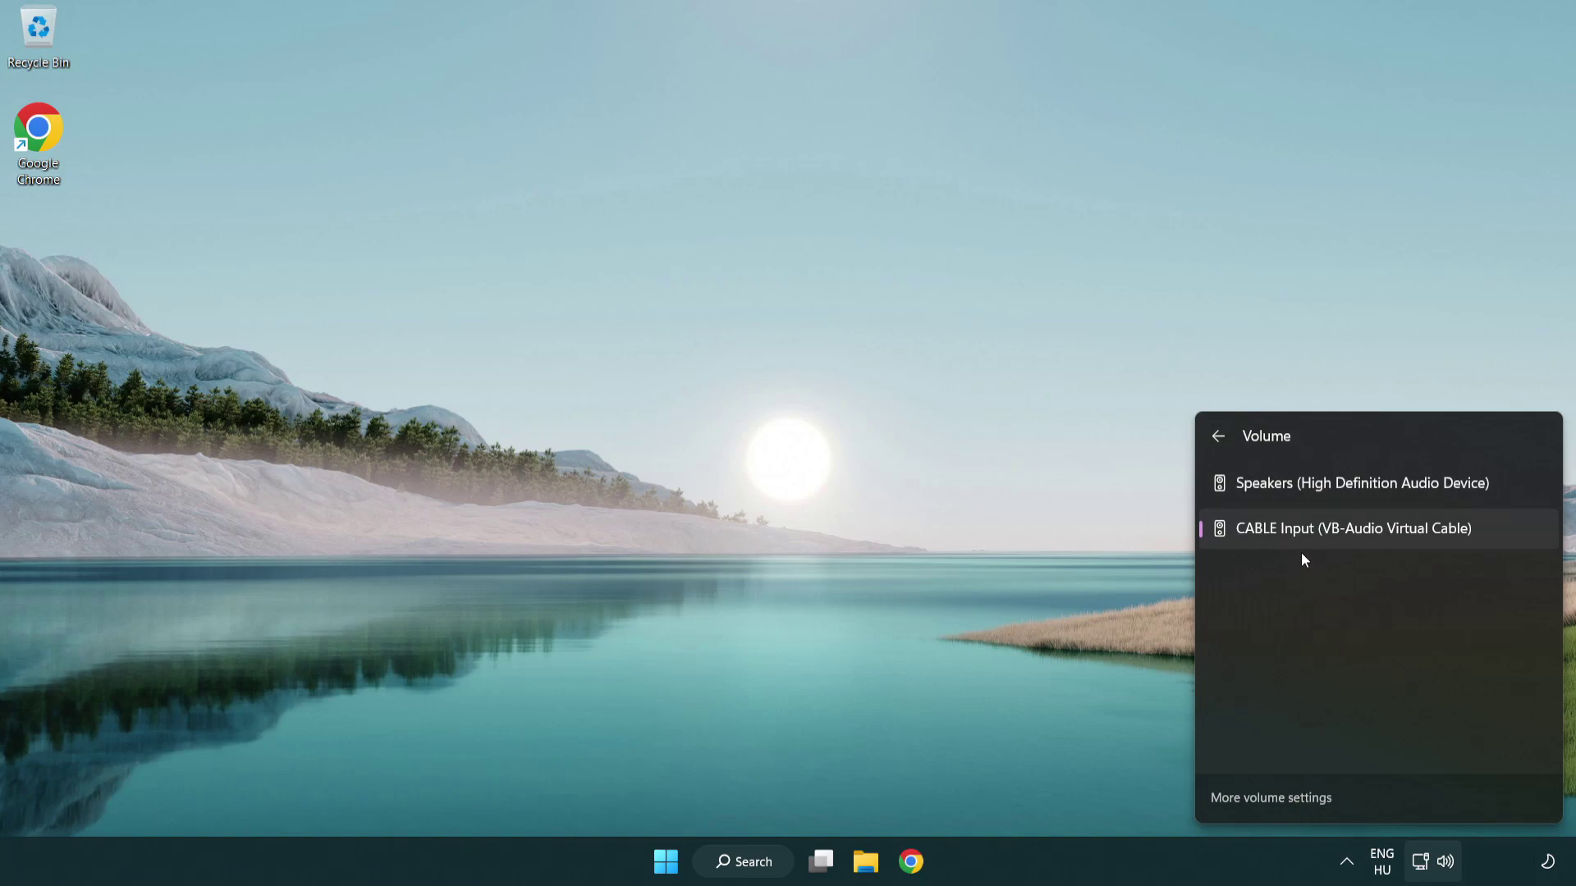
left_click(1511, 487)
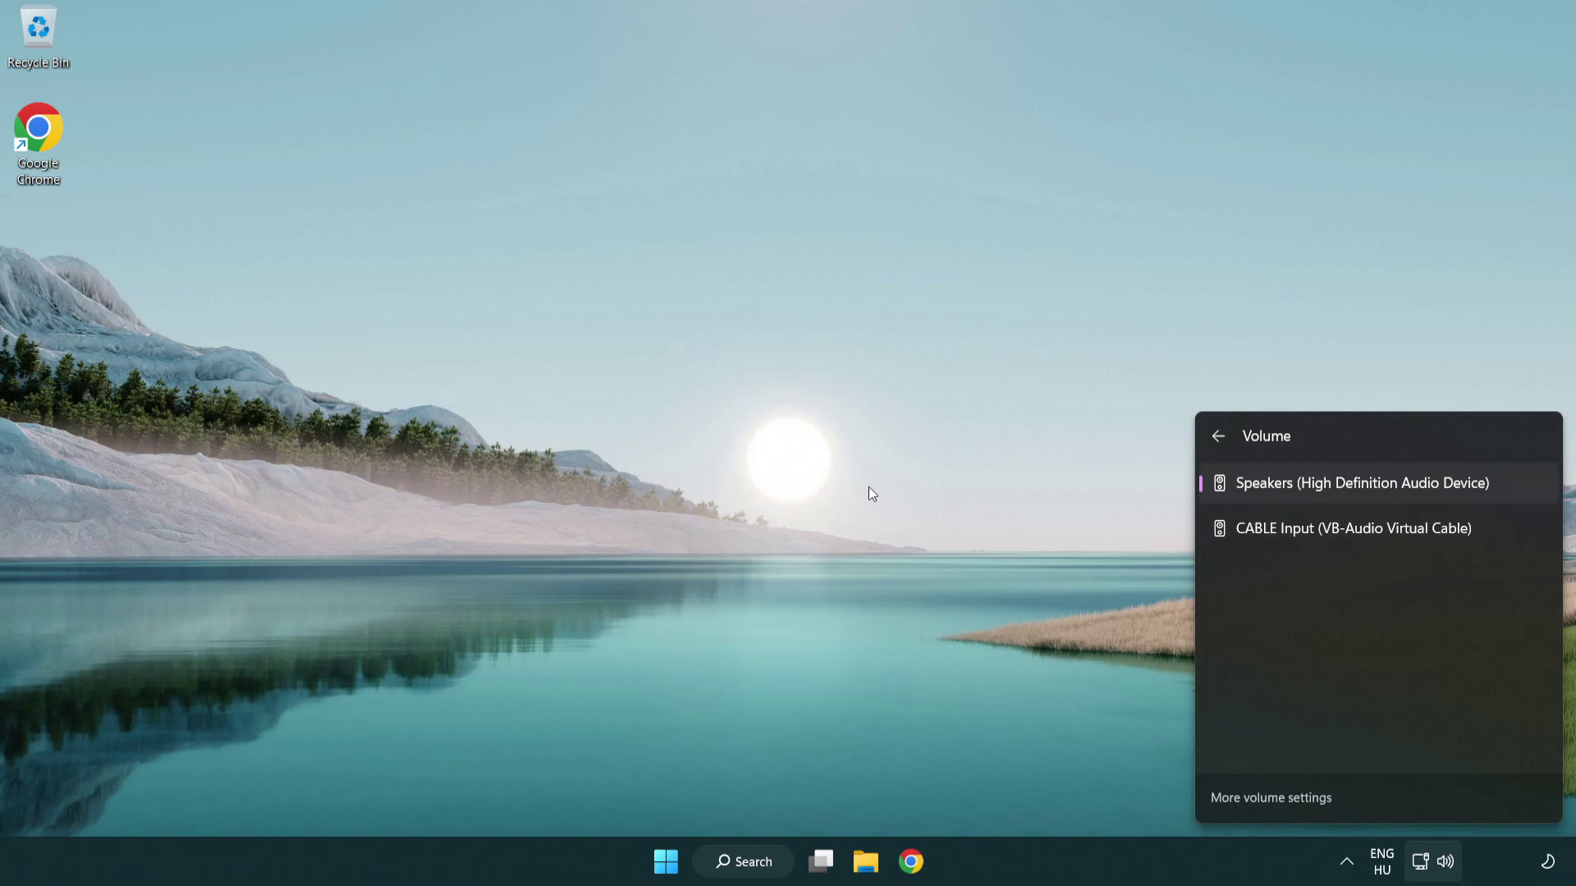
left_click(827, 472)
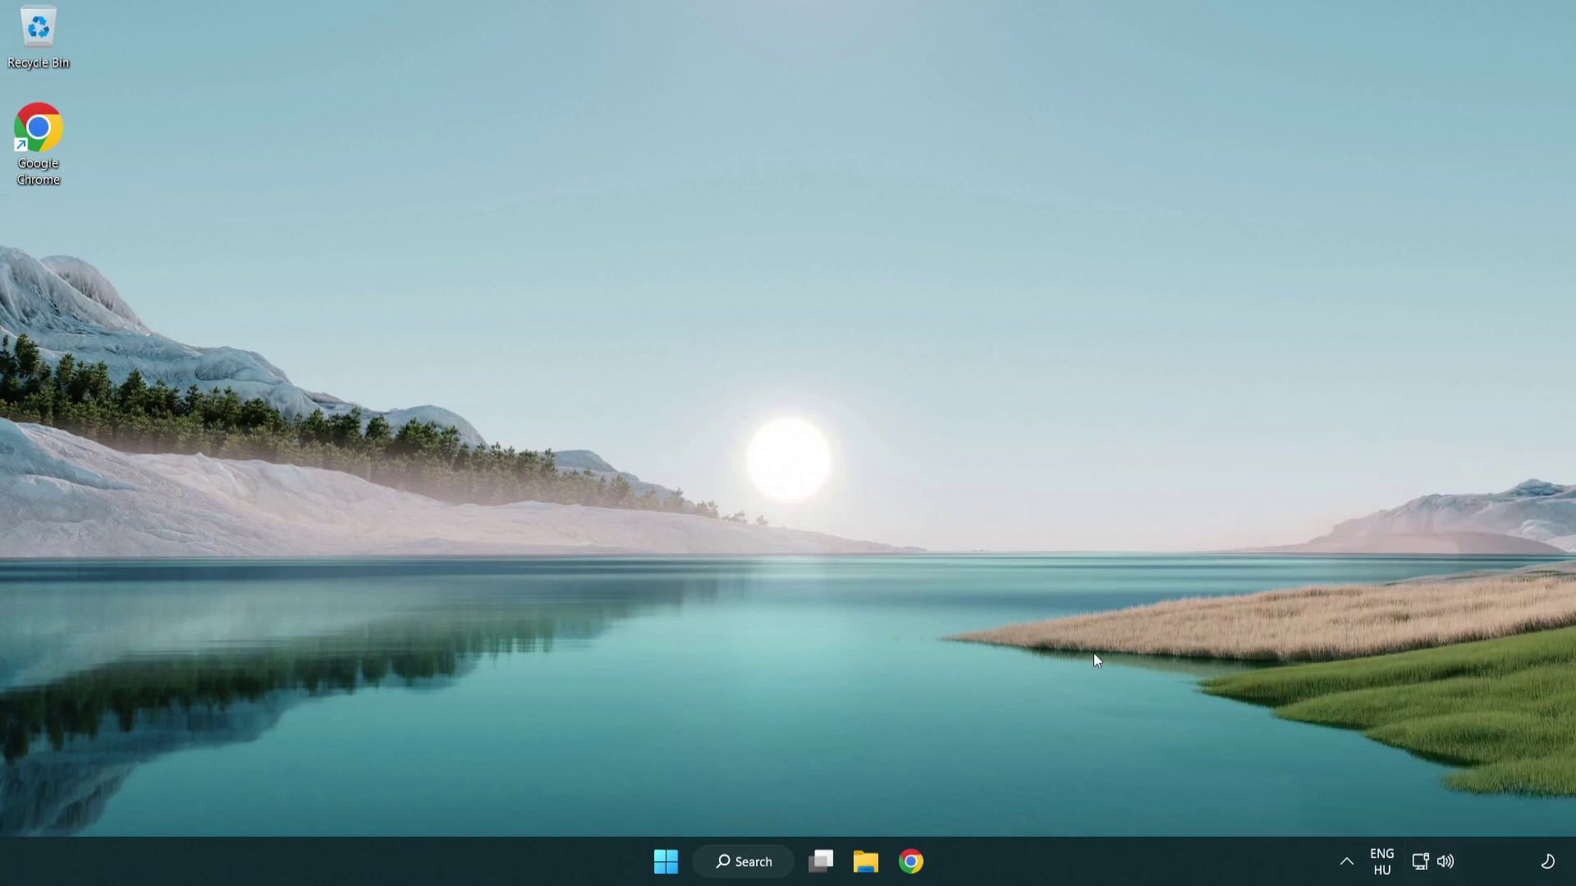
Step: Reset the sound devices and volumes for all apps to the recommended defaults in the volume mixer, and close Settings
right_click(1449, 868)
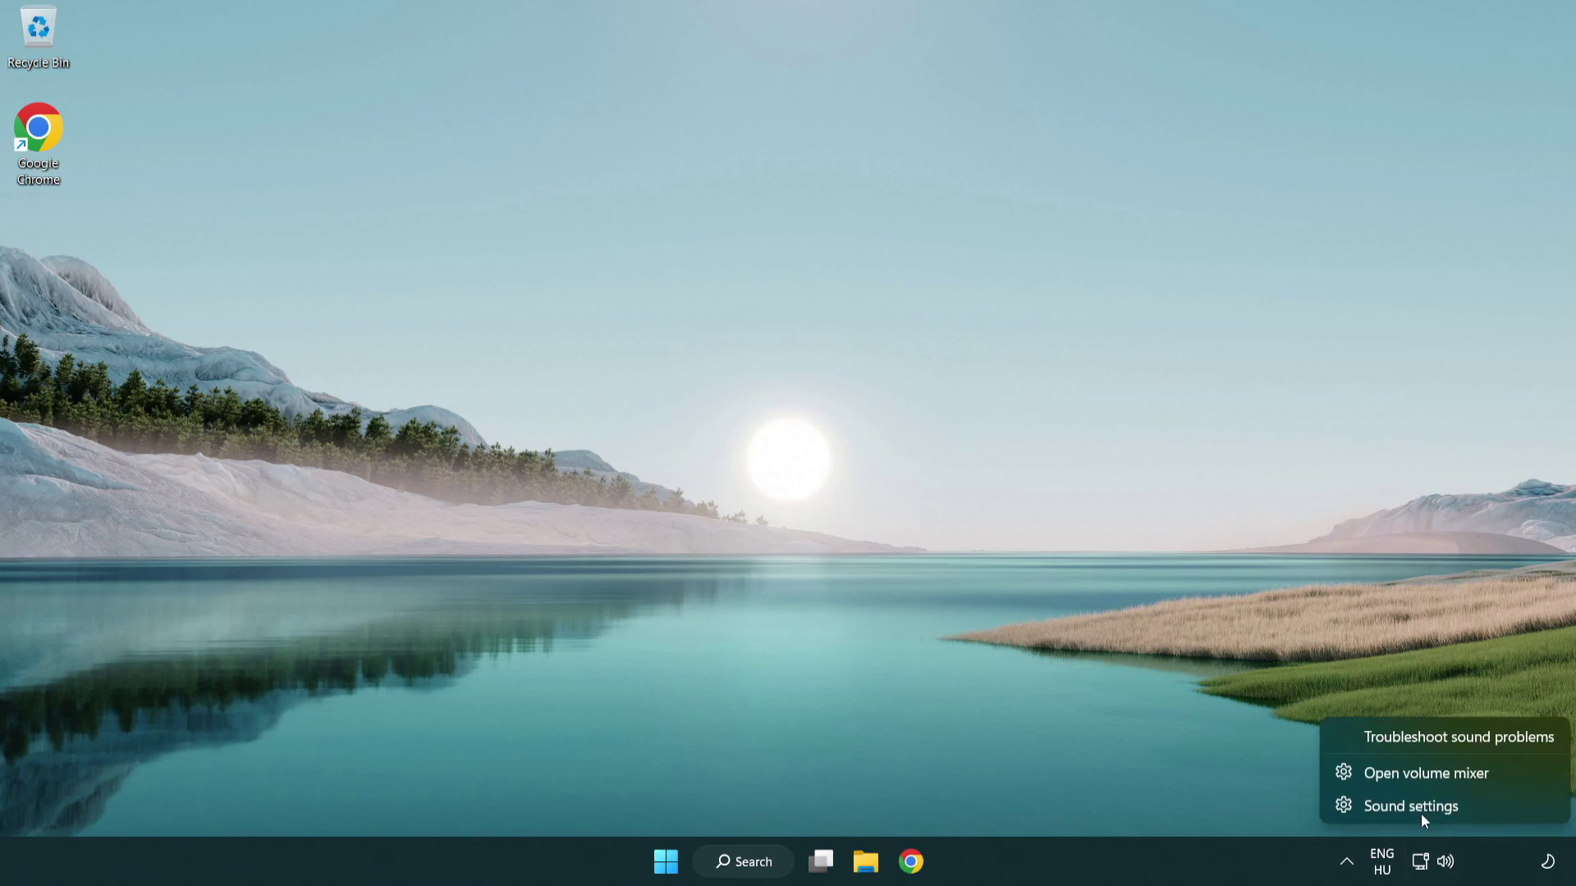
left_click(1517, 773)
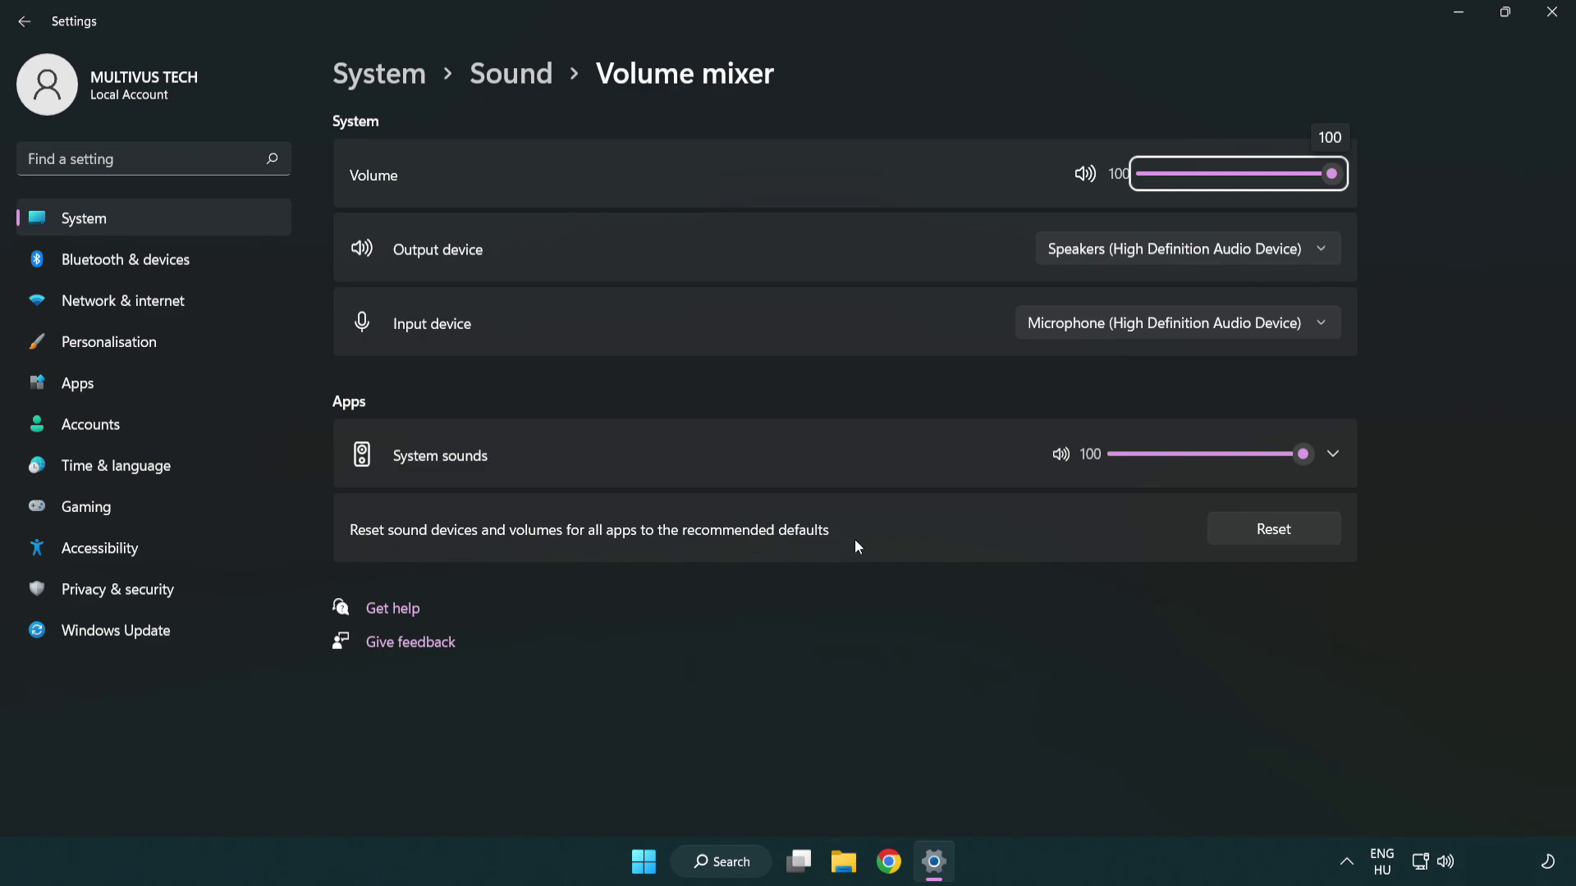
left_click(1317, 534)
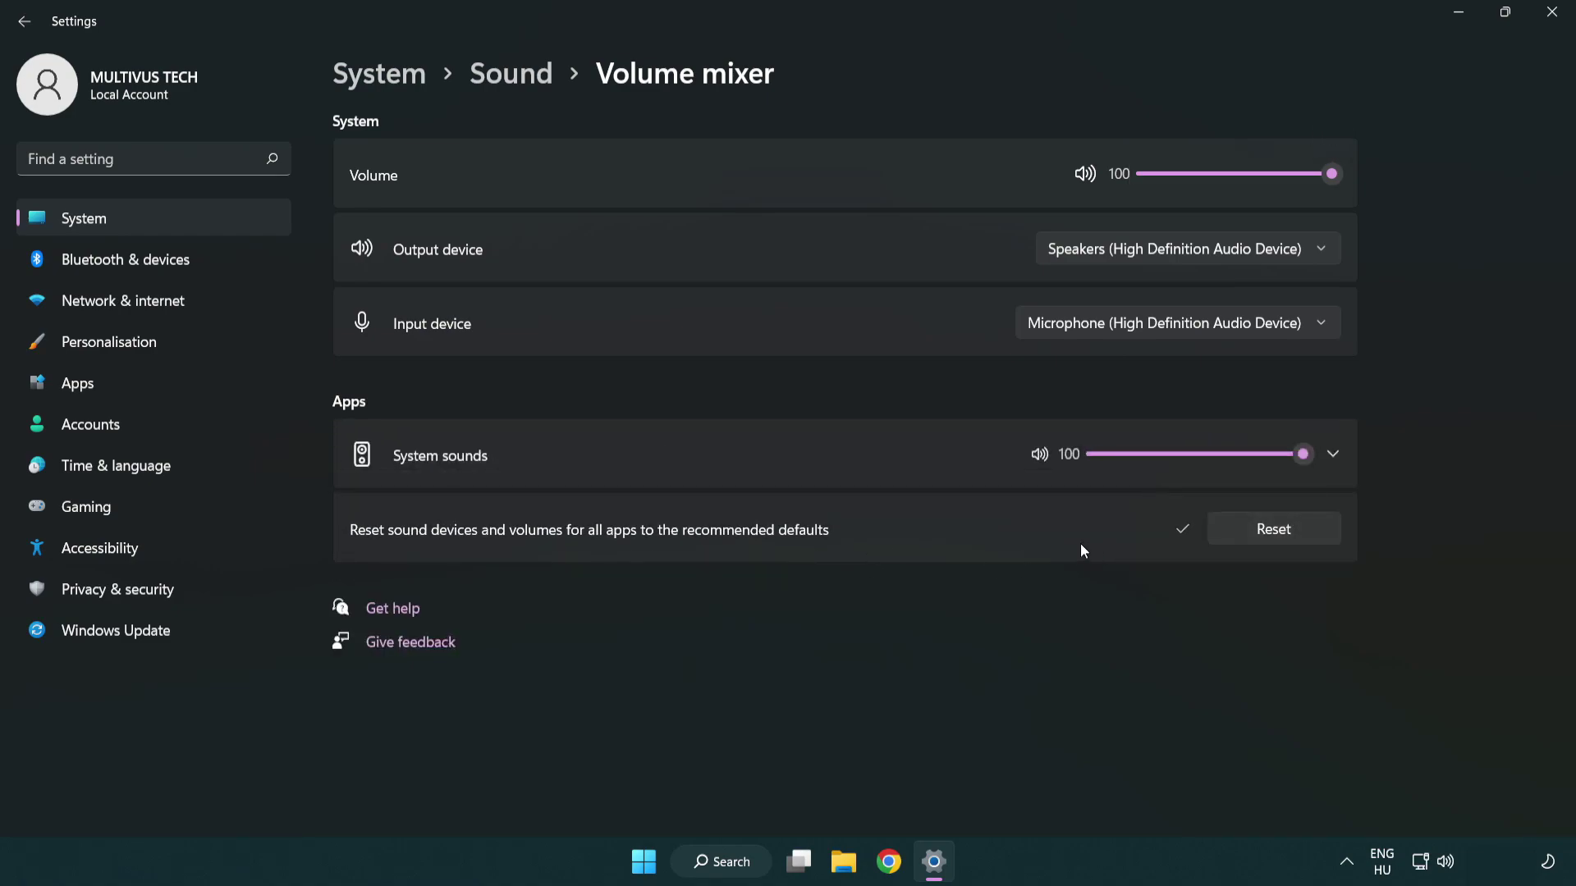
left_click(1557, 15)
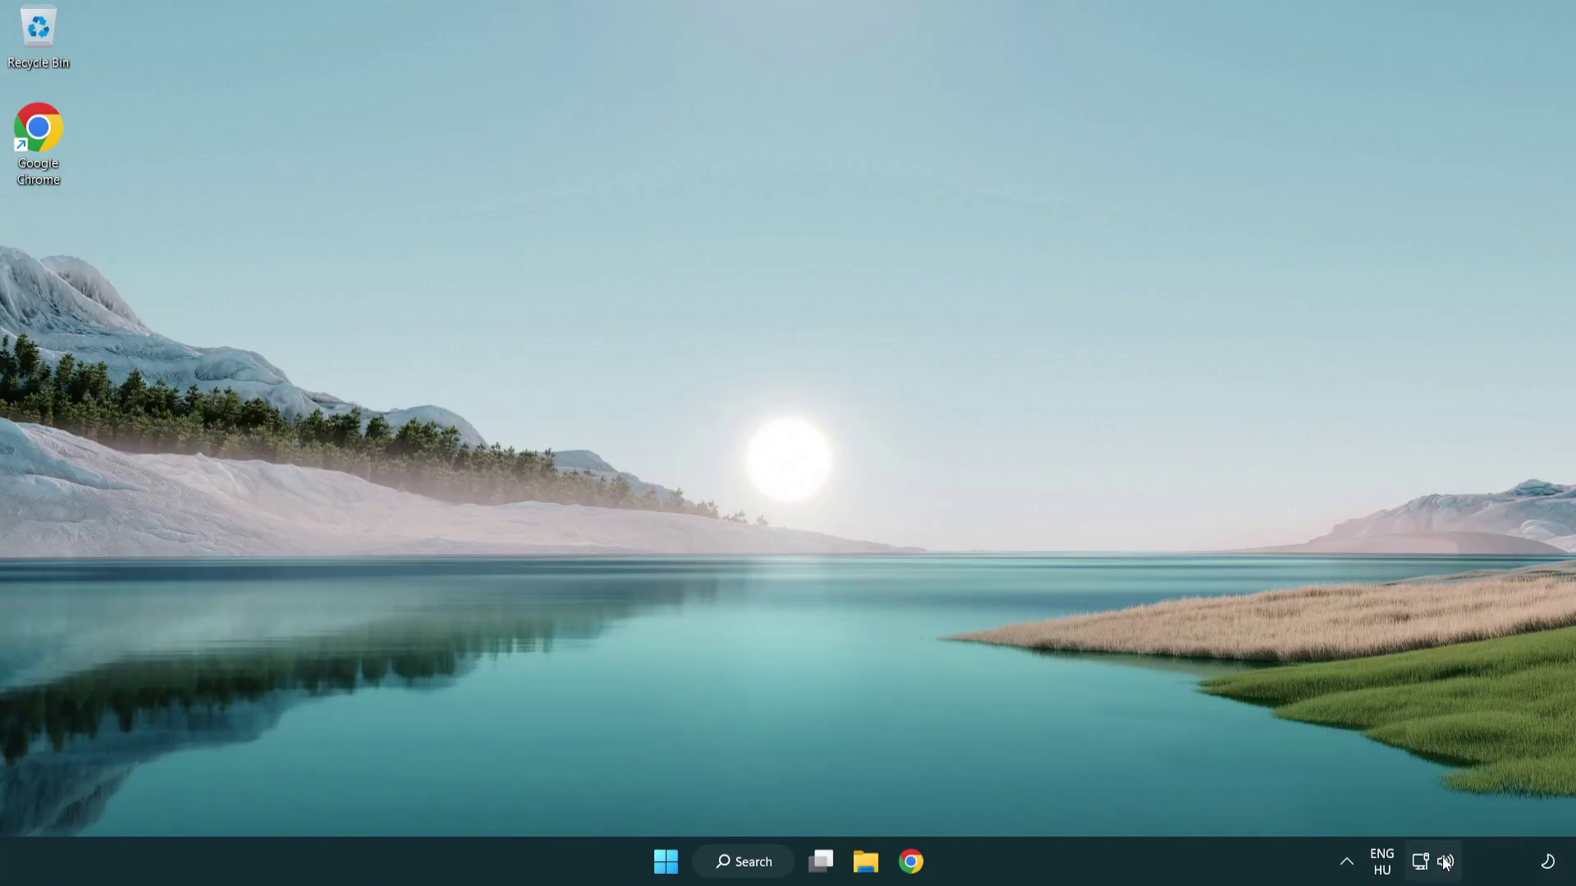
Step: Open the system sound settings and set the output volume to 100
right_click(1445, 861)
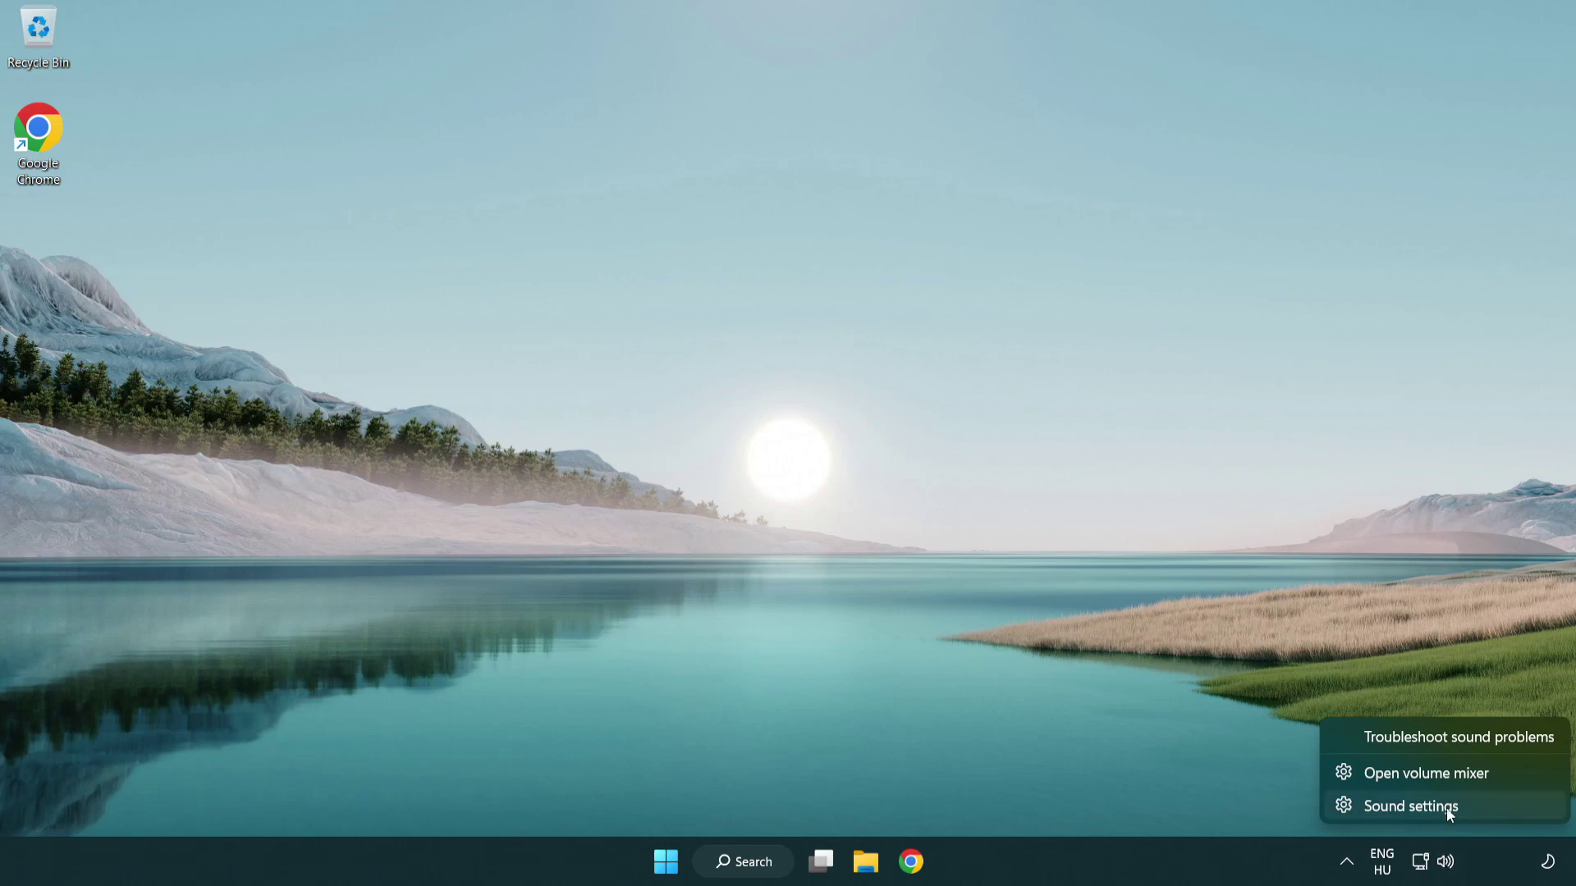
left_click(1508, 814)
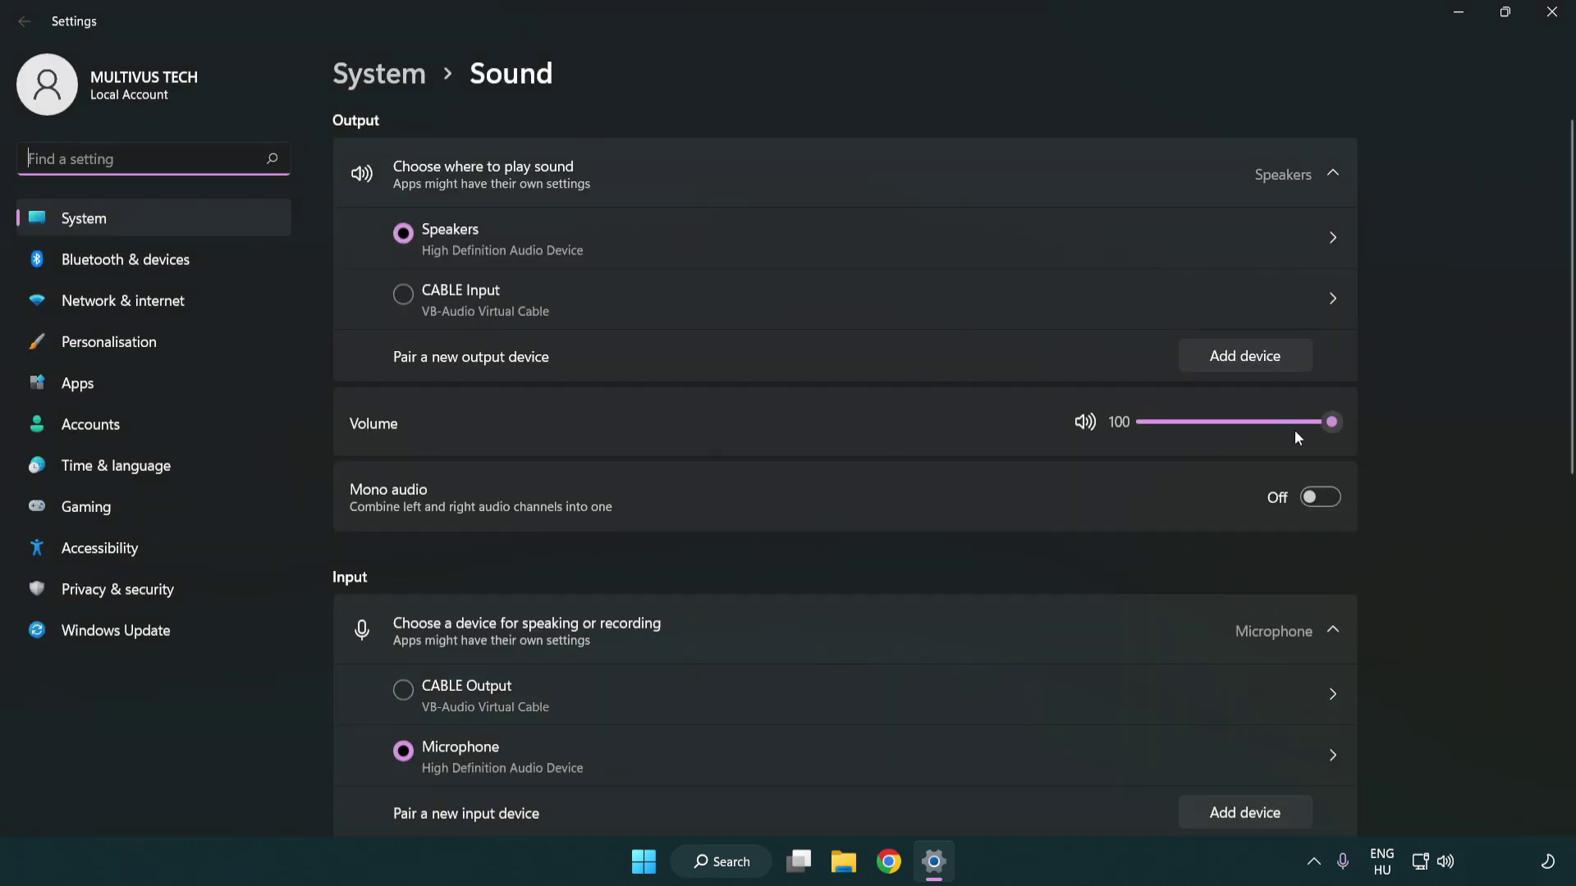
left_click_drag(1334, 423, 1407, 421)
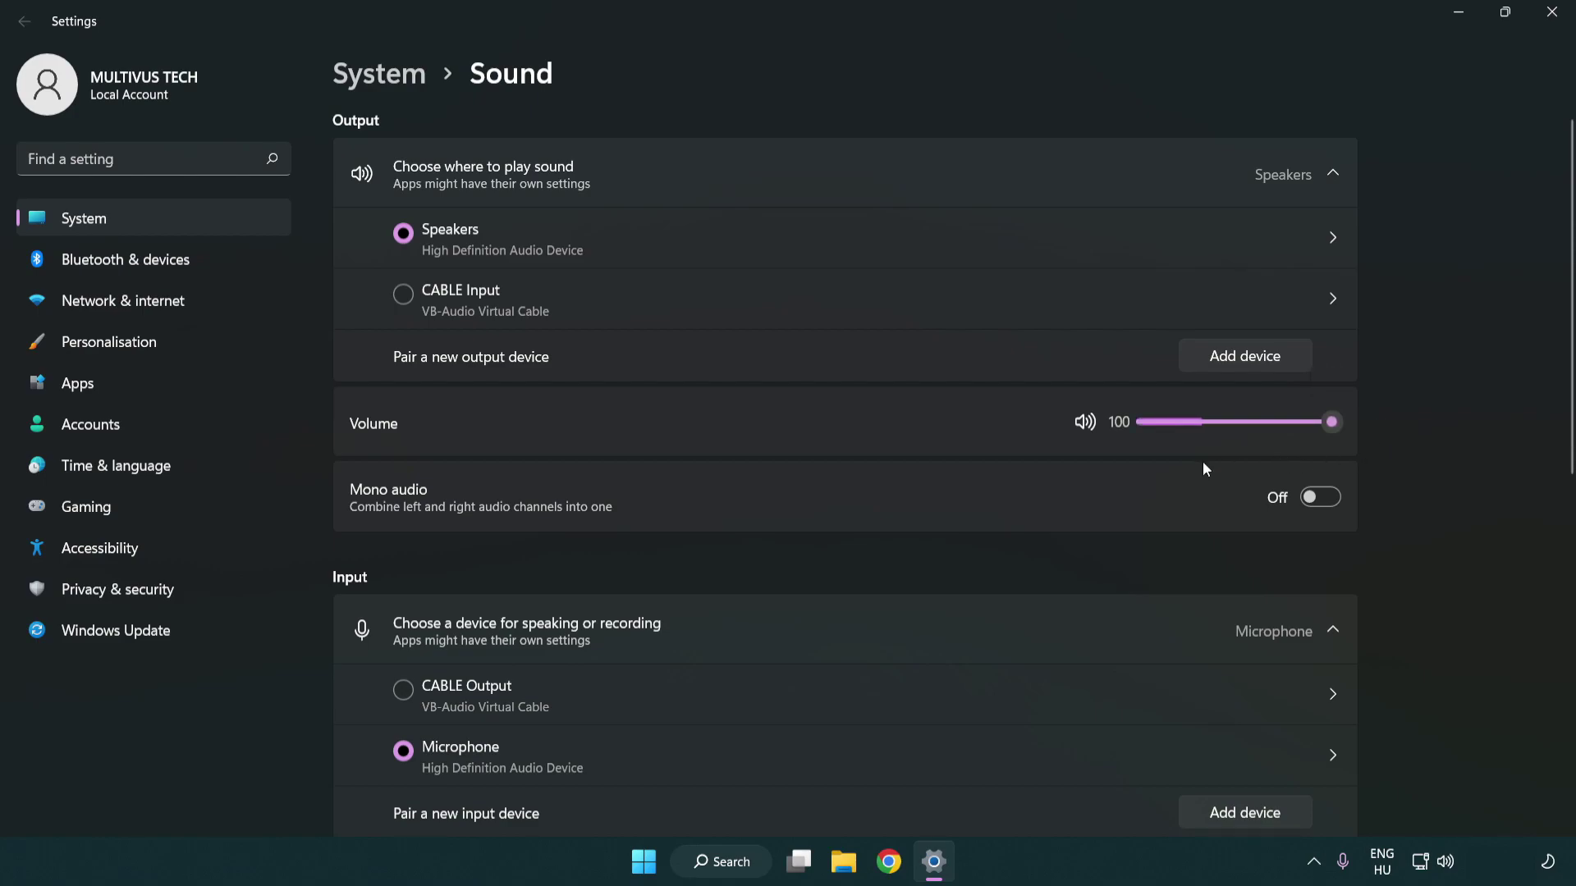
Step: Open the additional sound settings dialog and disable the CABLE Input (VB-Audio Virtual Cable) playback device
scroll(1570, 387, "down", 7)
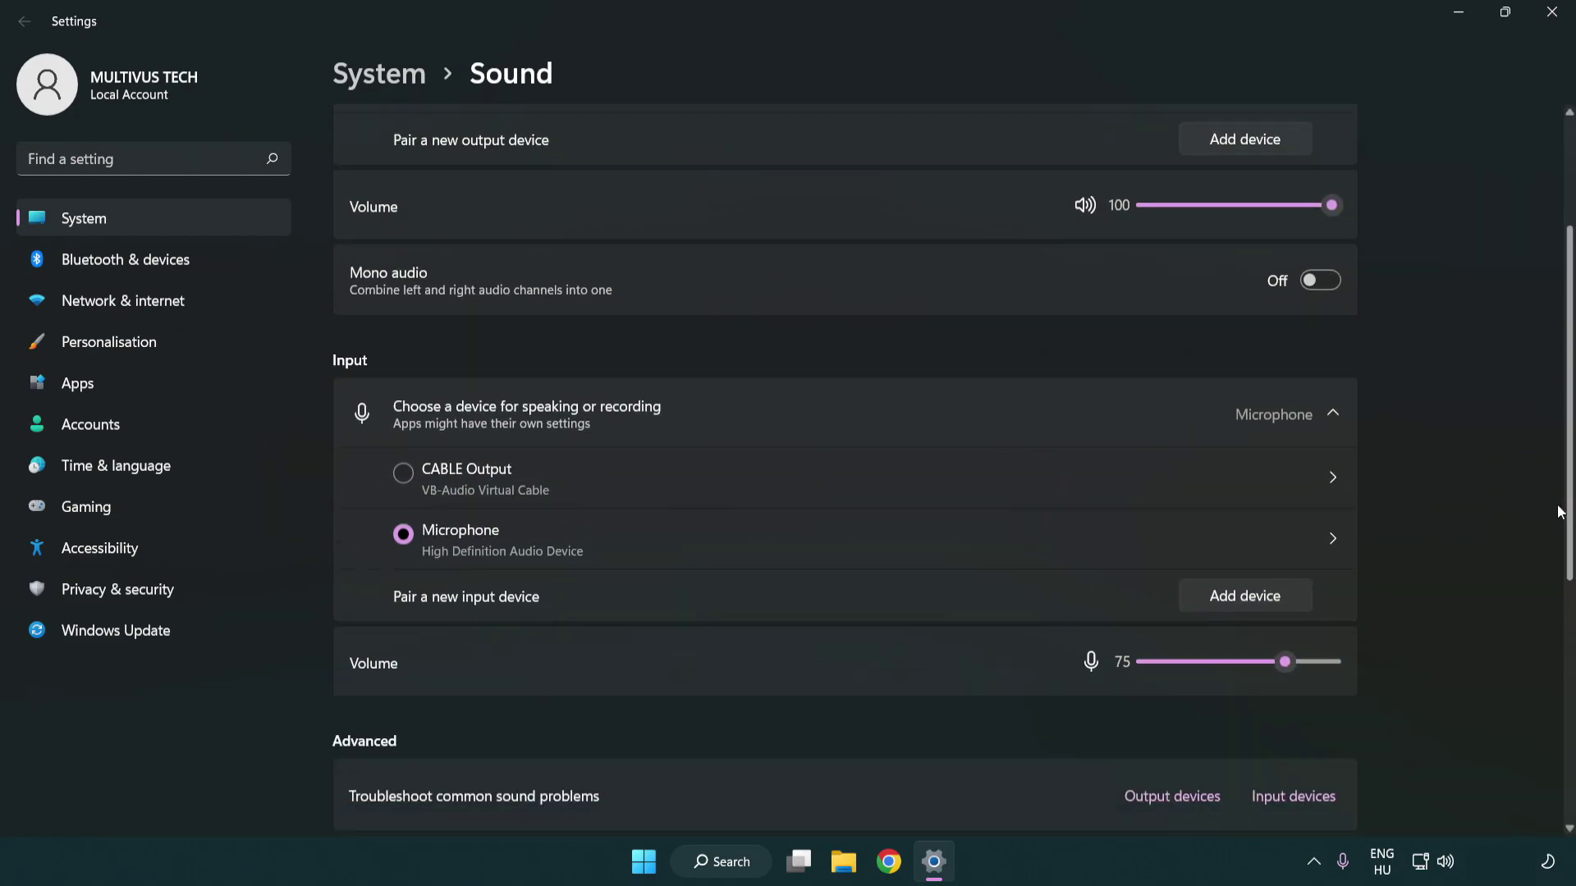
scroll(1570, 387, "down", 2)
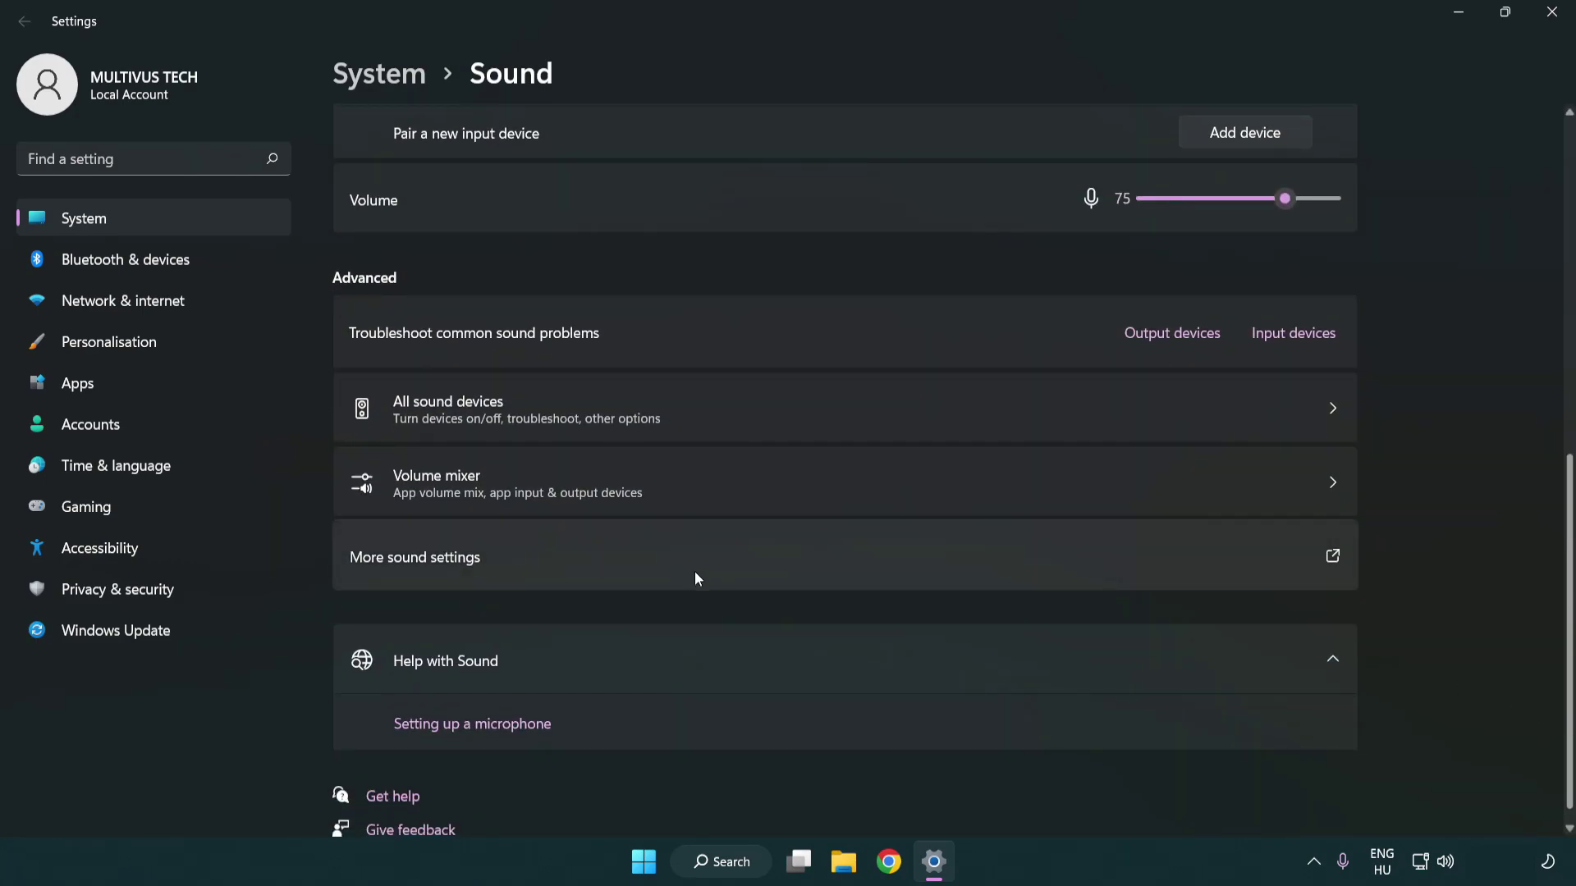
left_click(606, 563)
left_click_drag(279, 58, 809, 206)
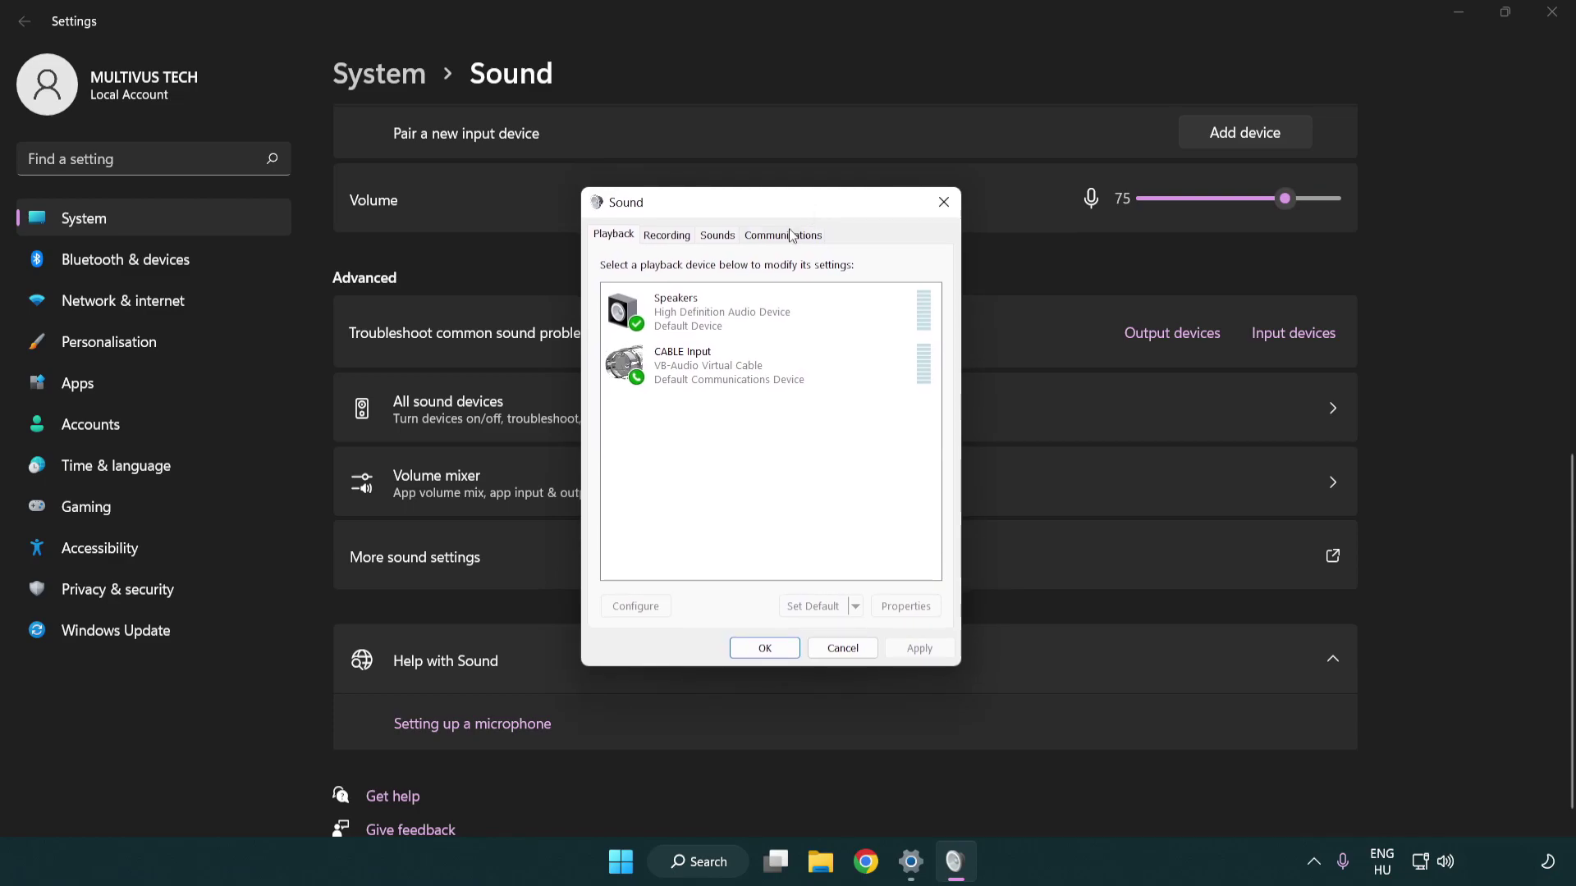
left_click(754, 380)
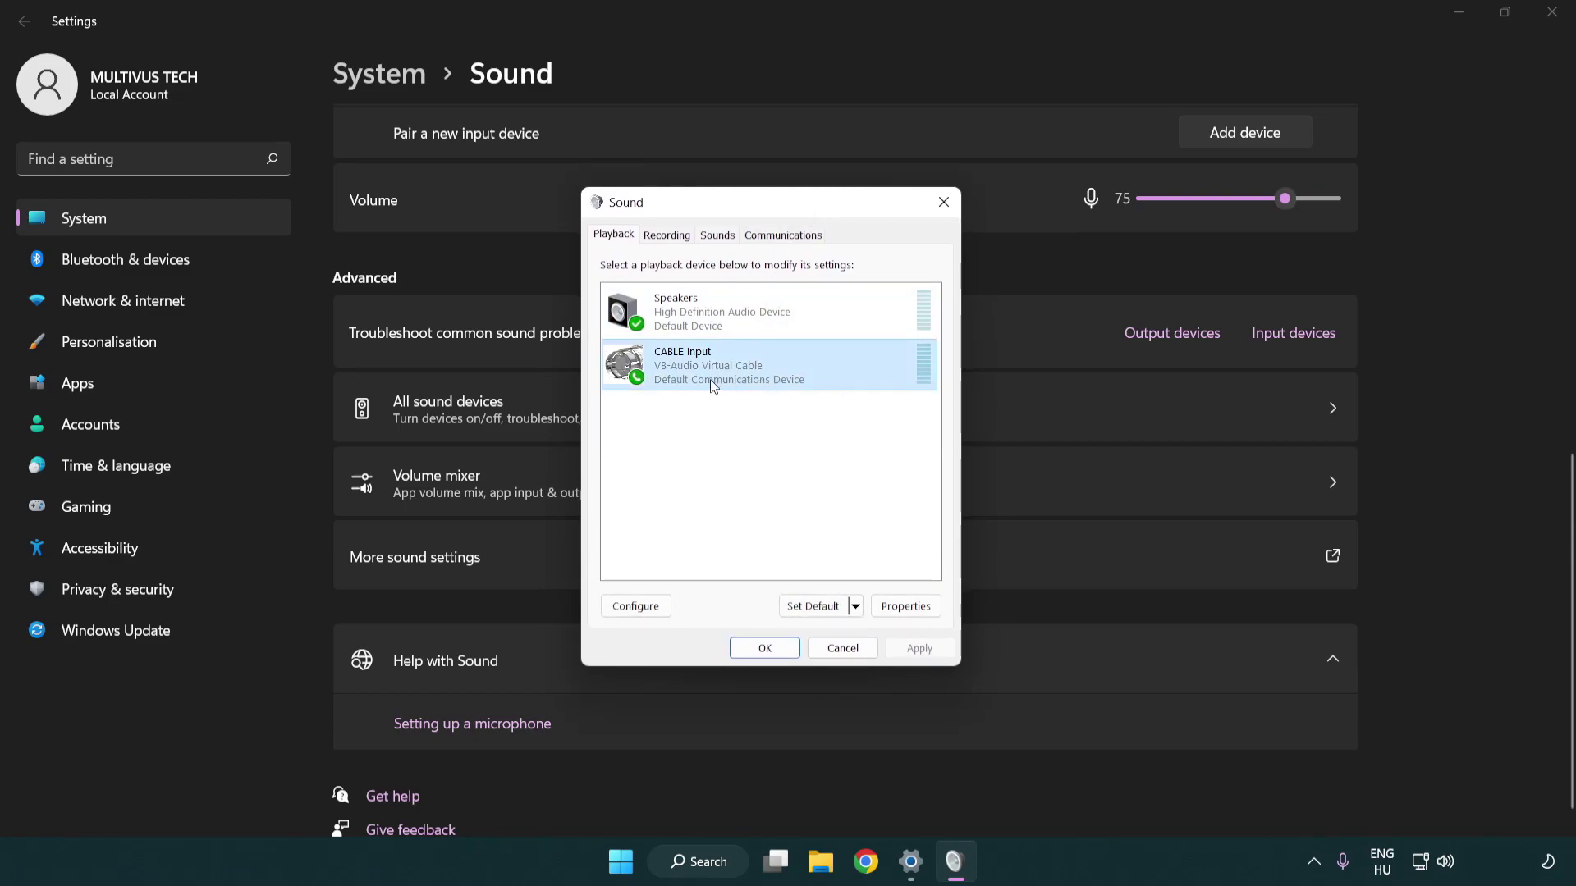
right_click(716, 374)
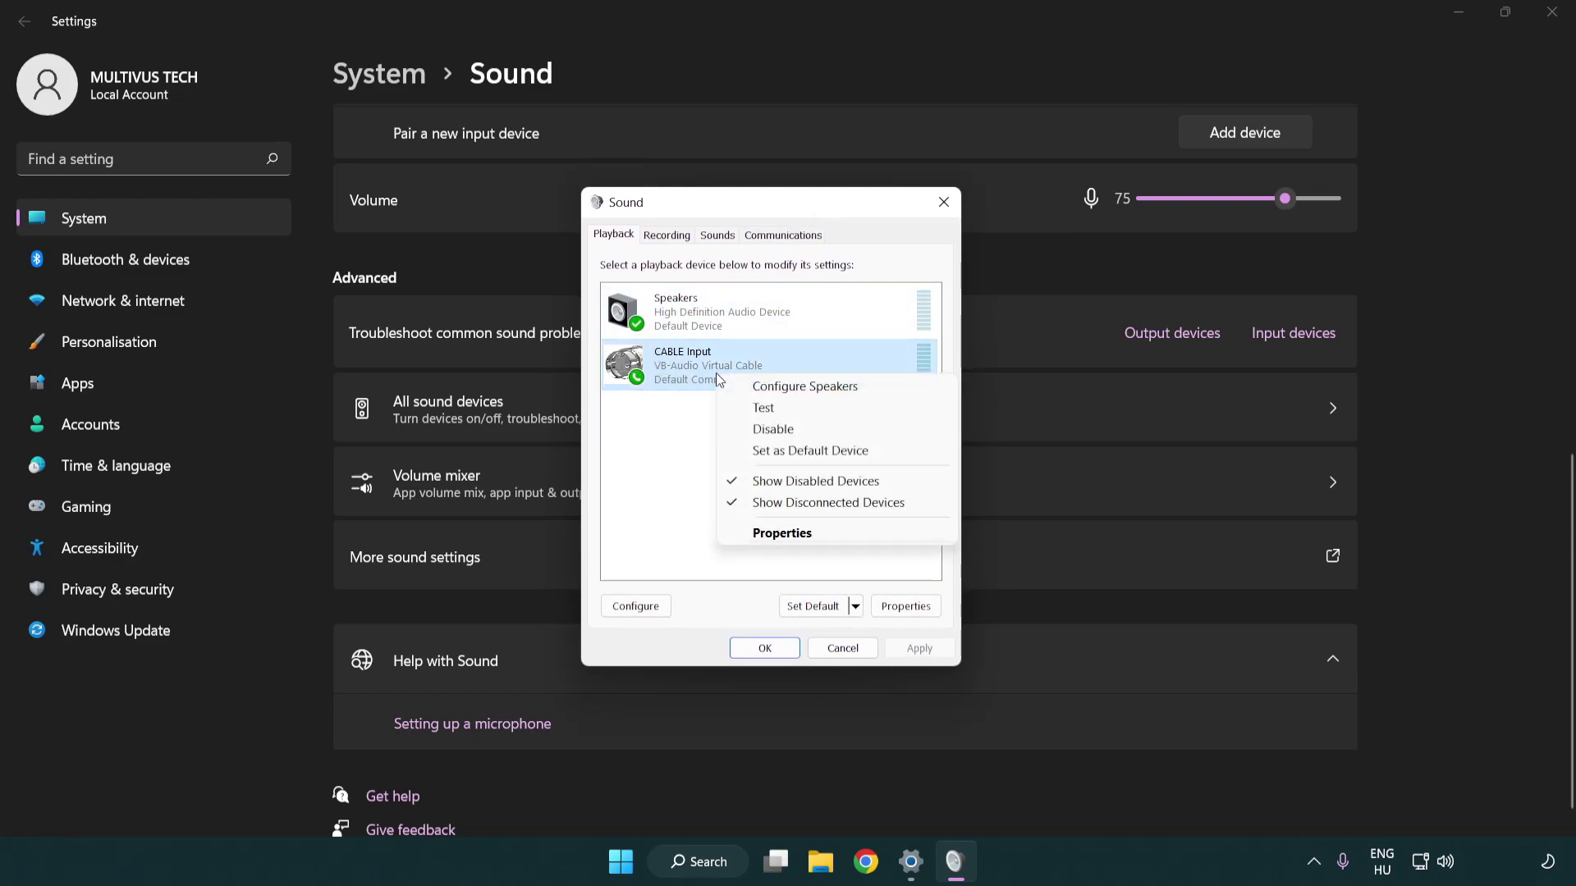
left_click(810, 434)
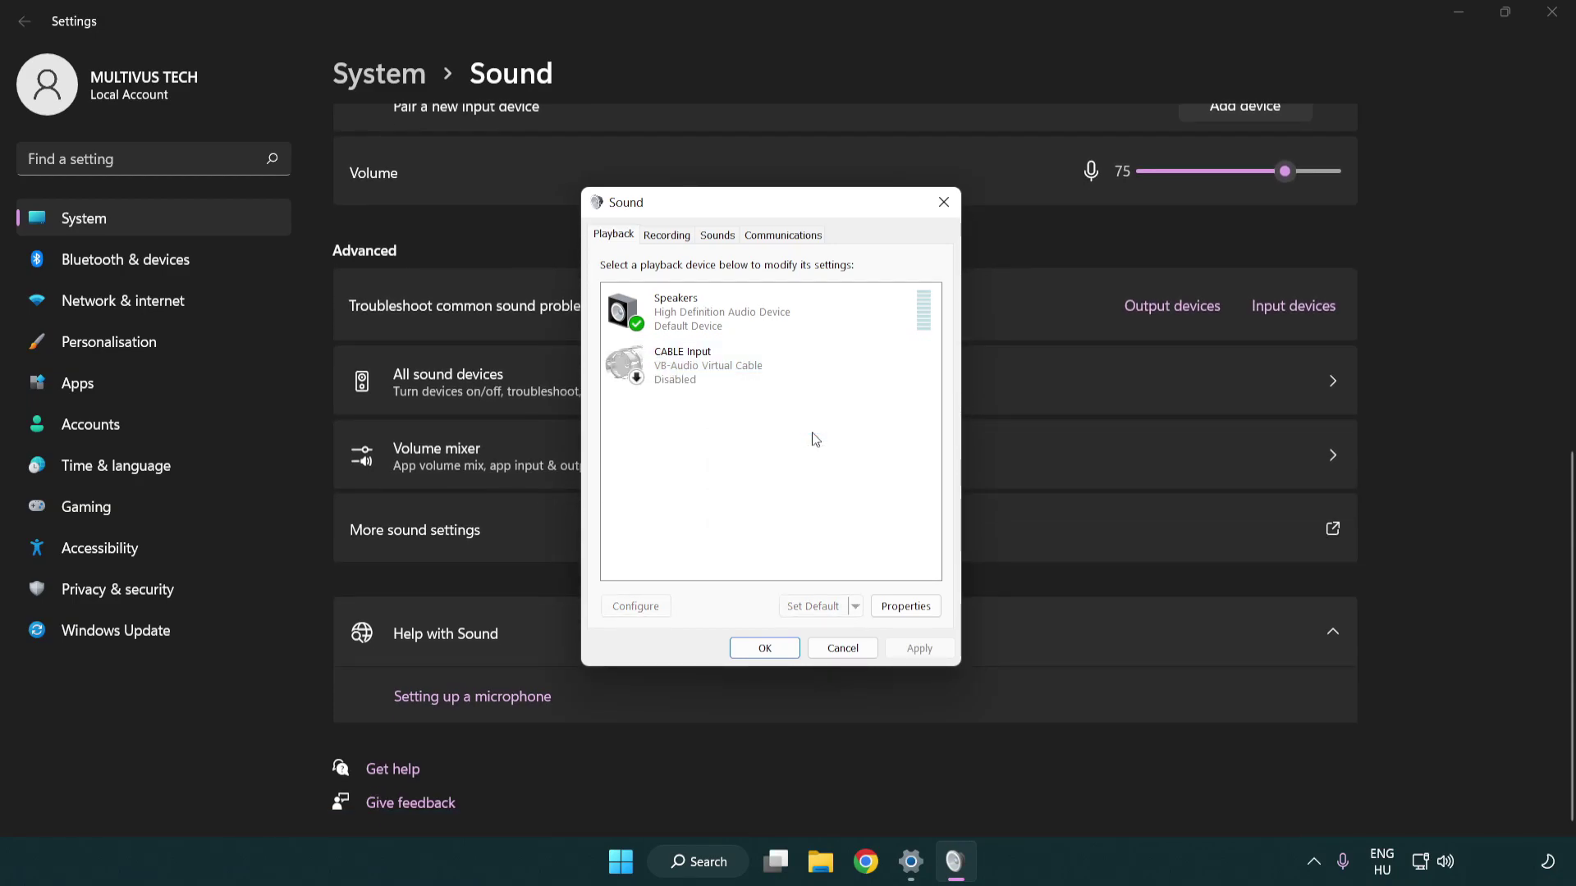
Step: Configure the Speakers playback device as 7.1 Surround with all optional and full-range speakers ticked, and finish the speaker setup
right_click(801, 312)
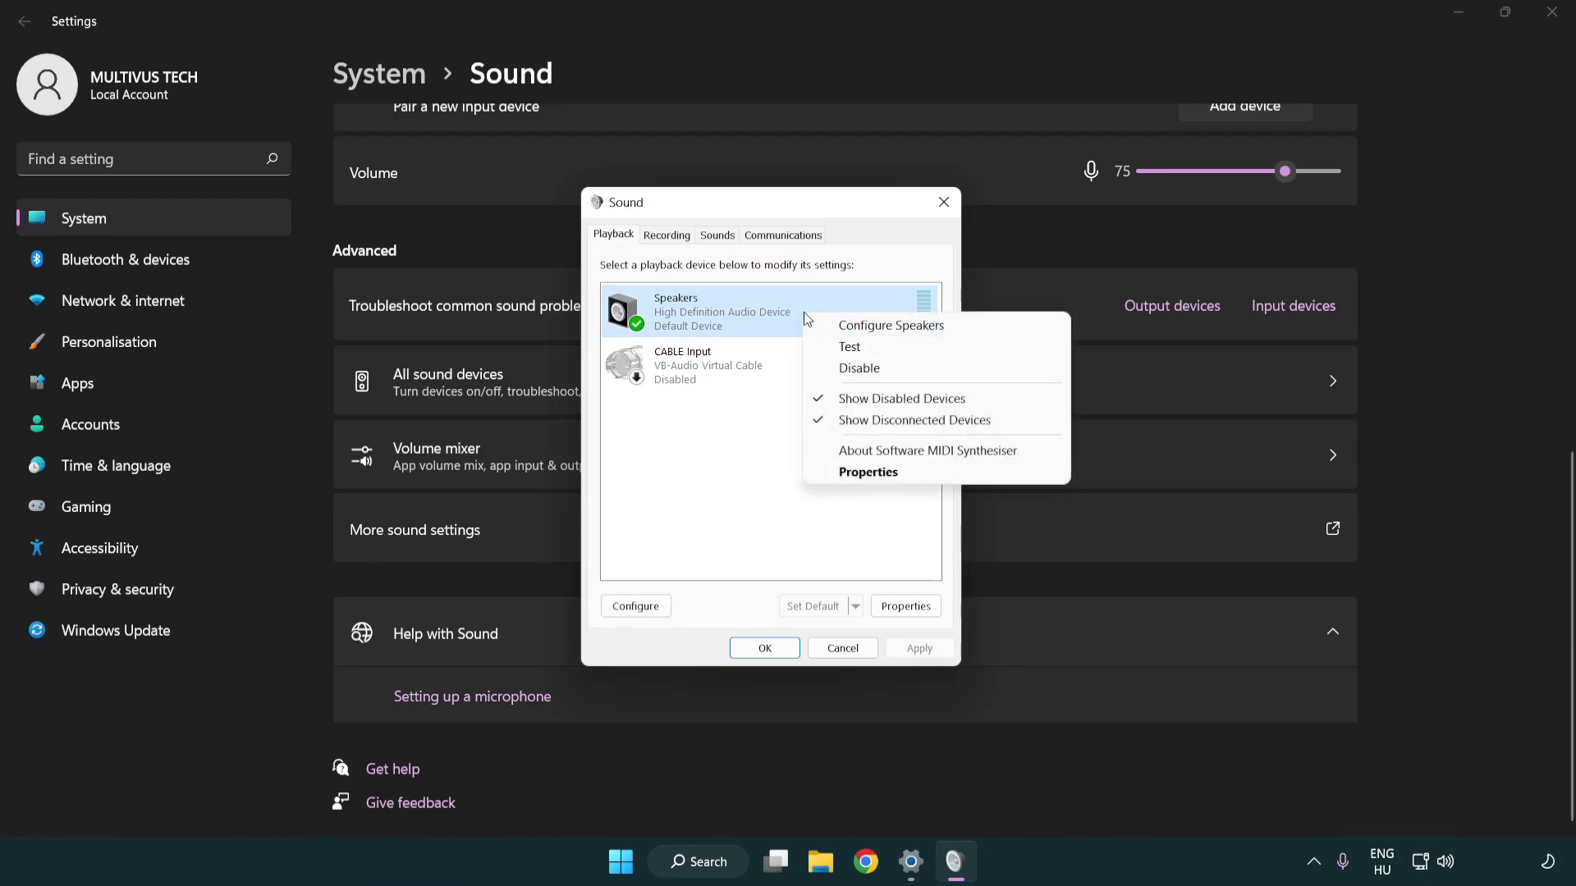
left_click(868, 326)
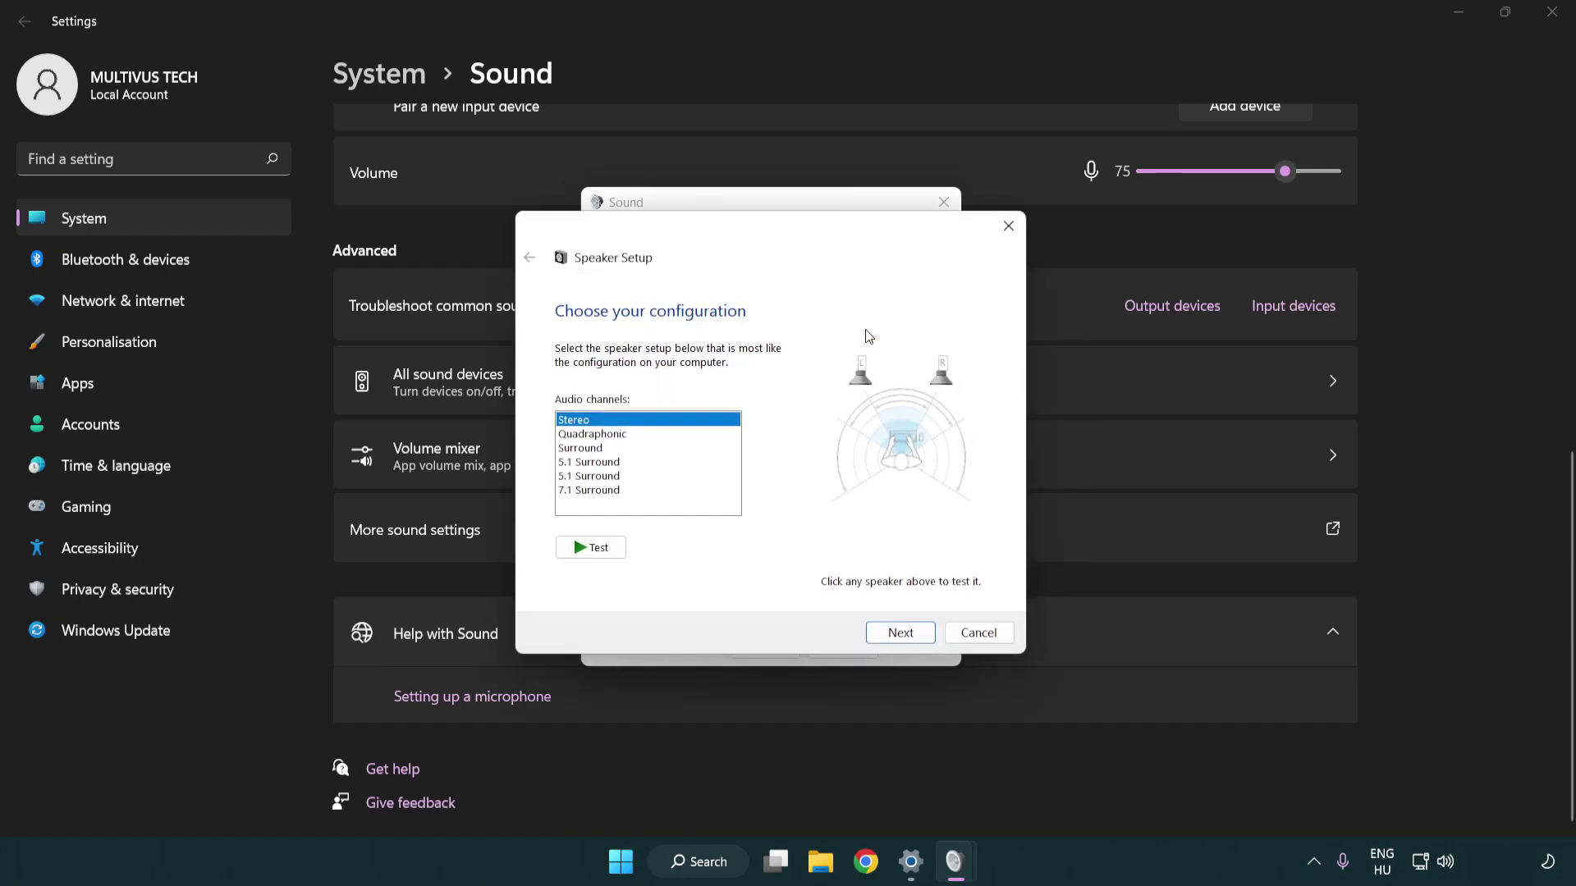
left_click_drag(624, 464, 631, 503)
left_click(901, 633)
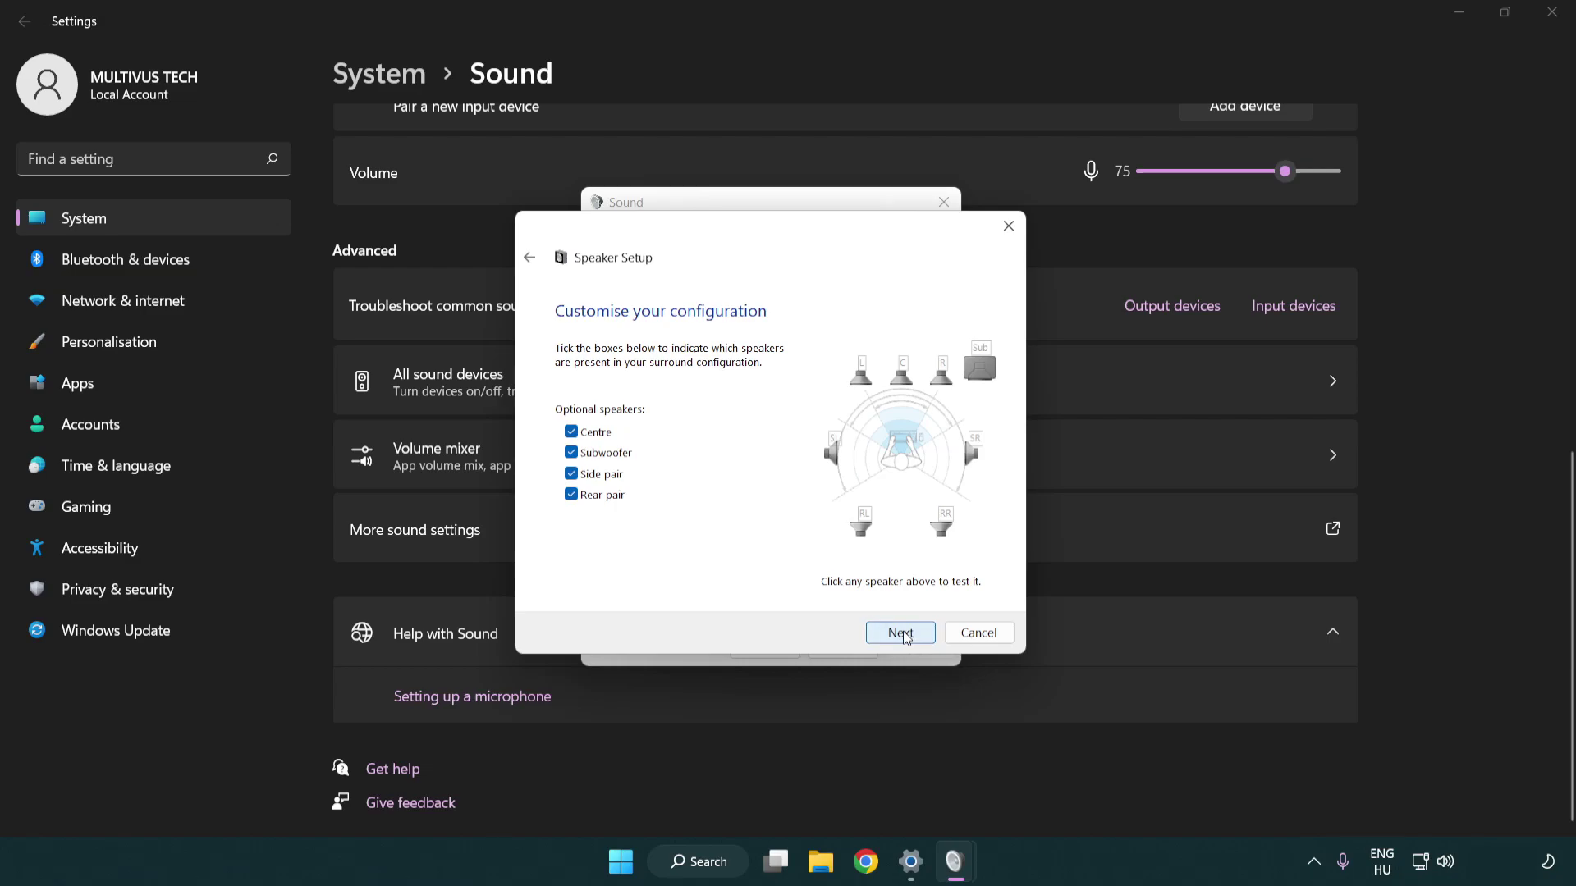
left_click(909, 635)
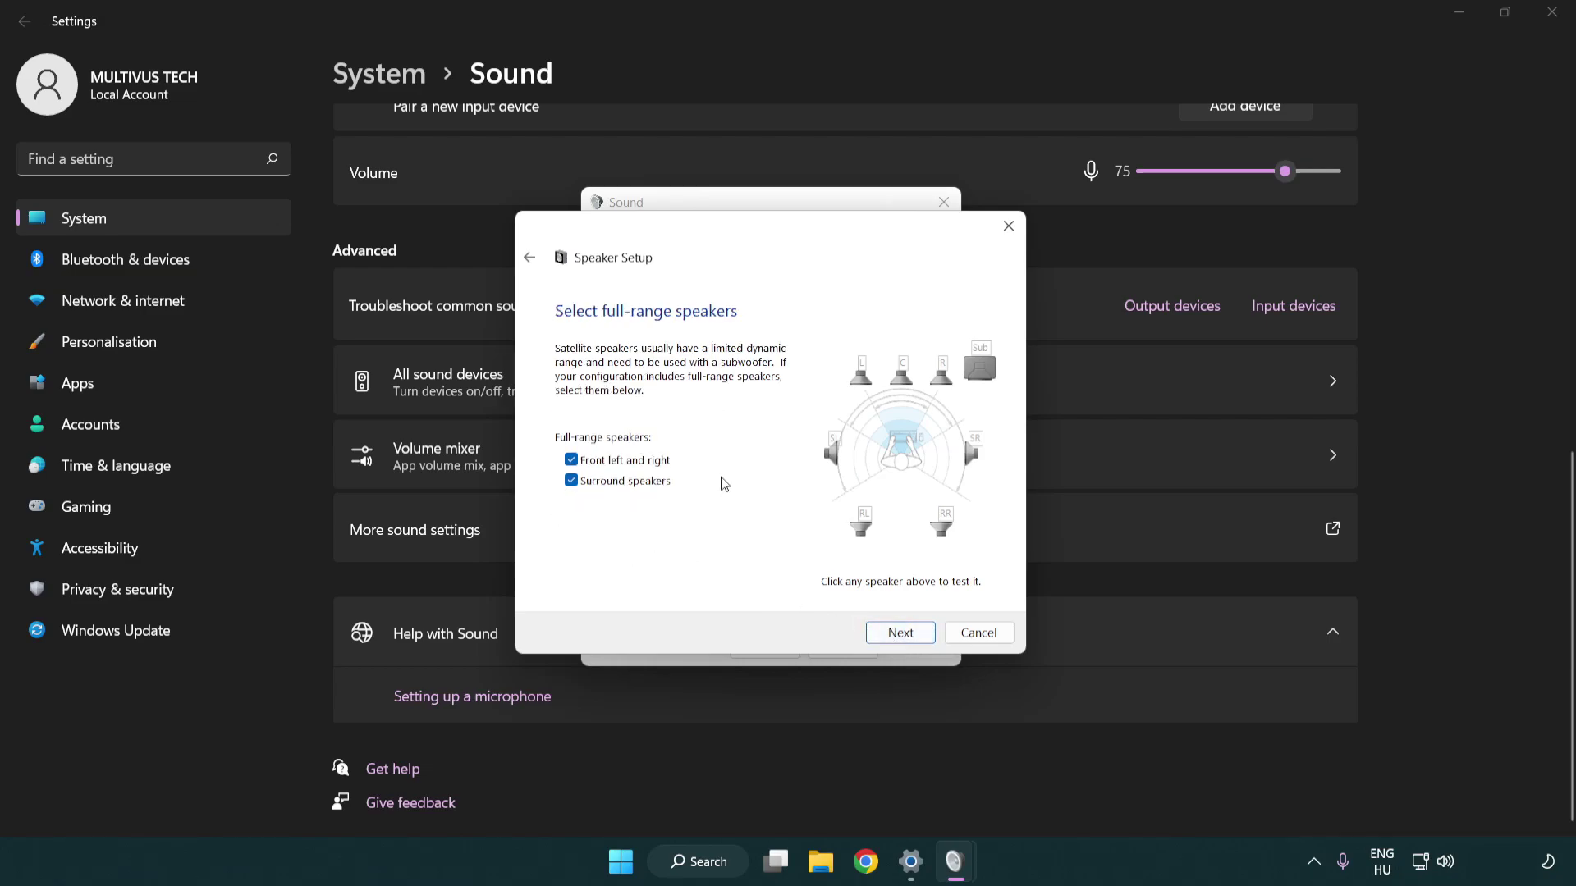
left_click(914, 637)
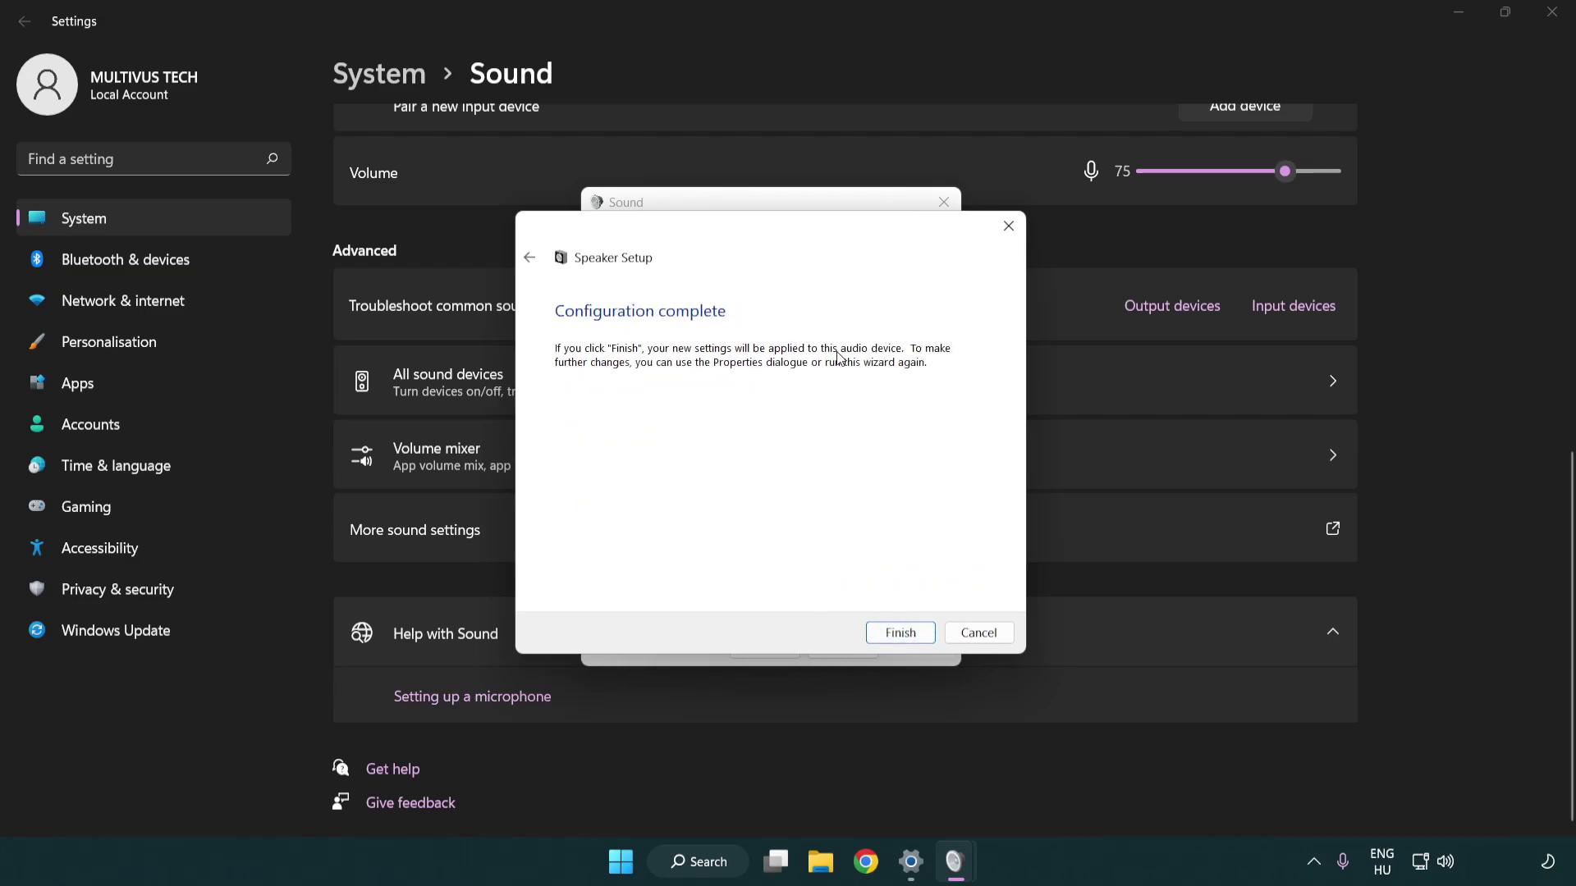
left_click(901, 634)
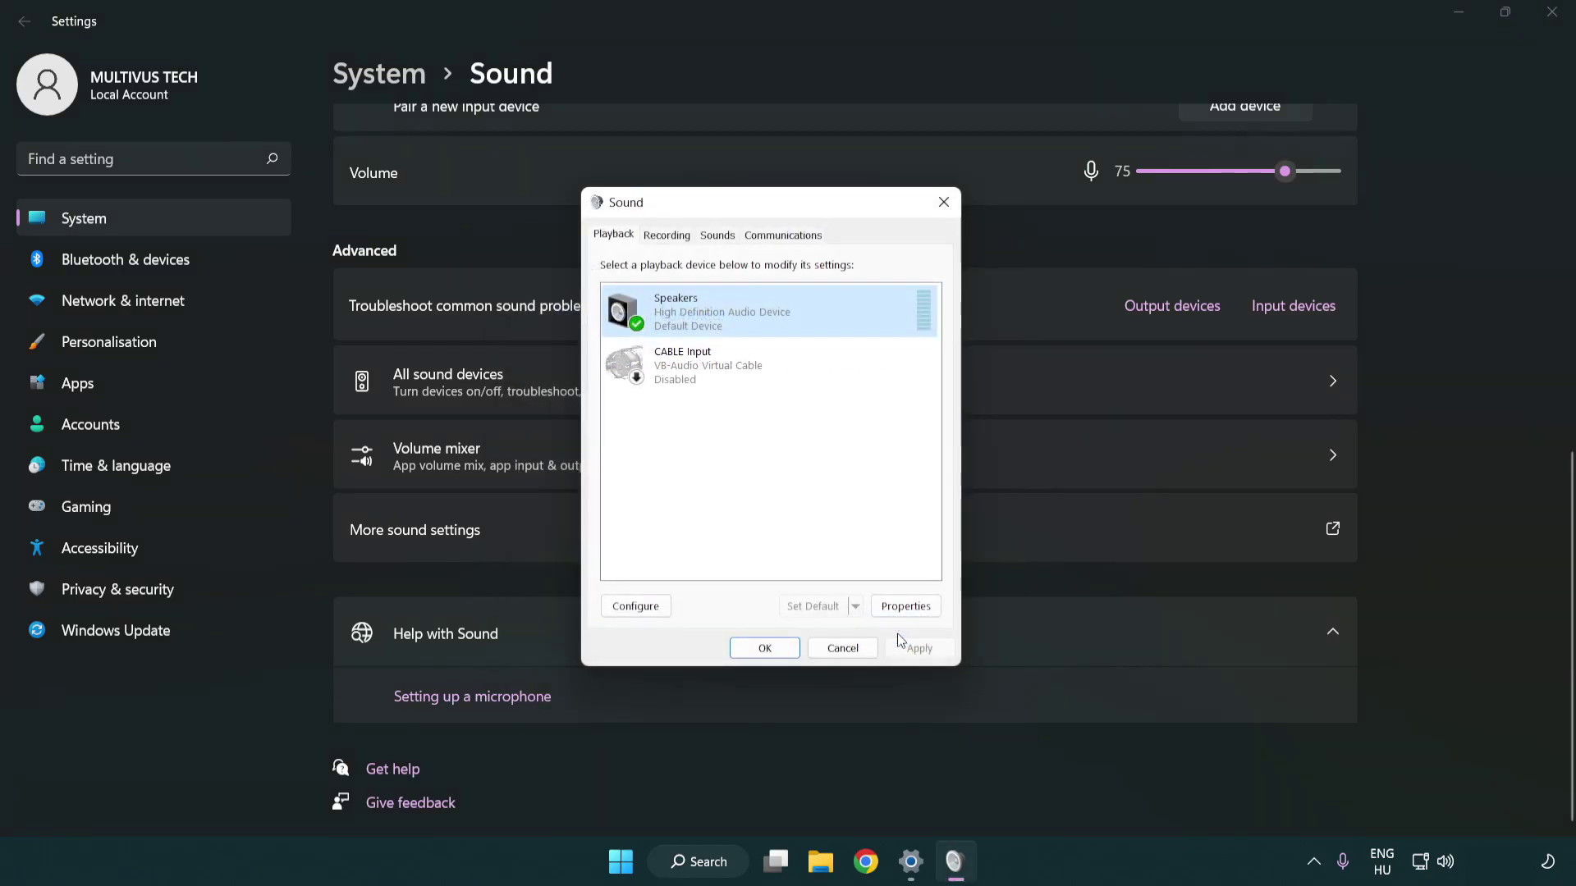
Step: Open the properties of the Speakers device and disable all its enhancements
left_click(907, 608)
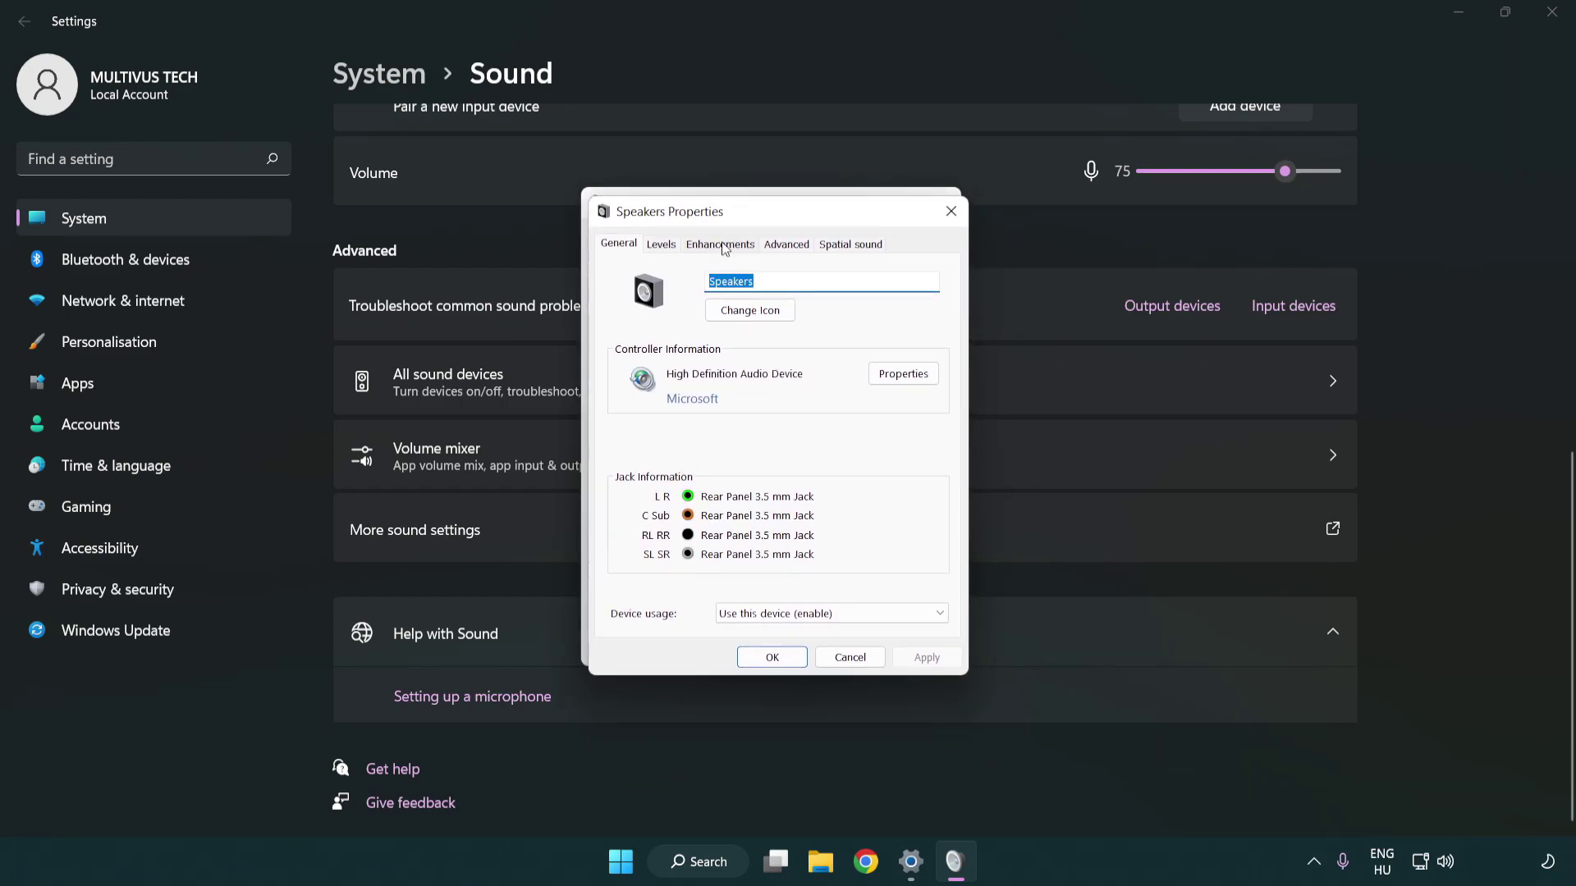
left_click(720, 243)
left_click(621, 328)
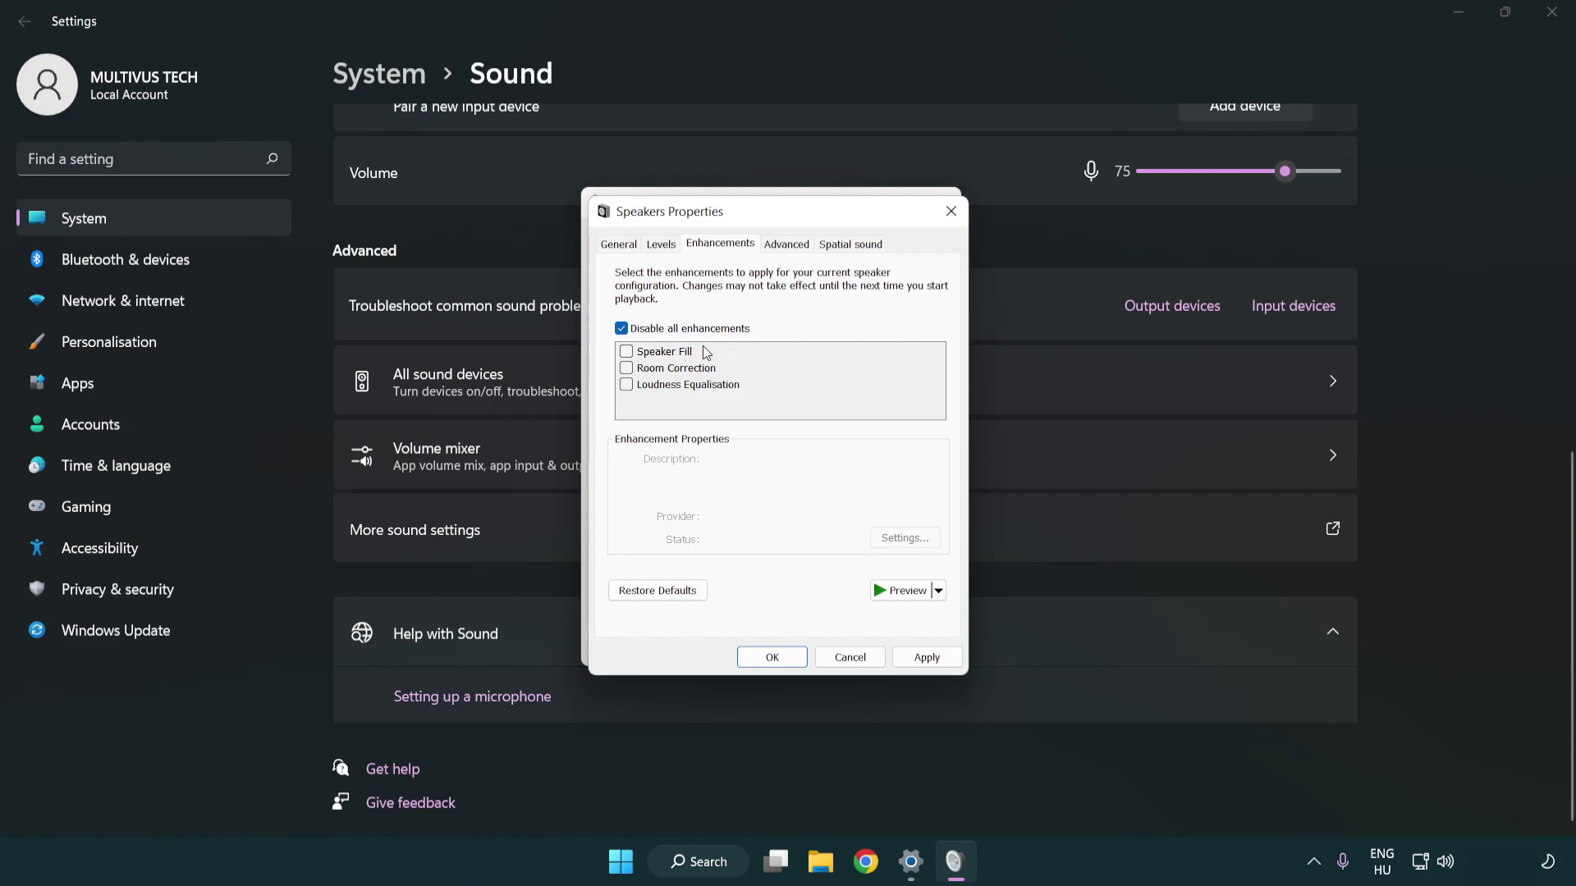
Step: Set the speakers' default format to 16 bit, 48000 Hz (DVD Quality), apply the changes and close both sound dialogs
left_click(789, 246)
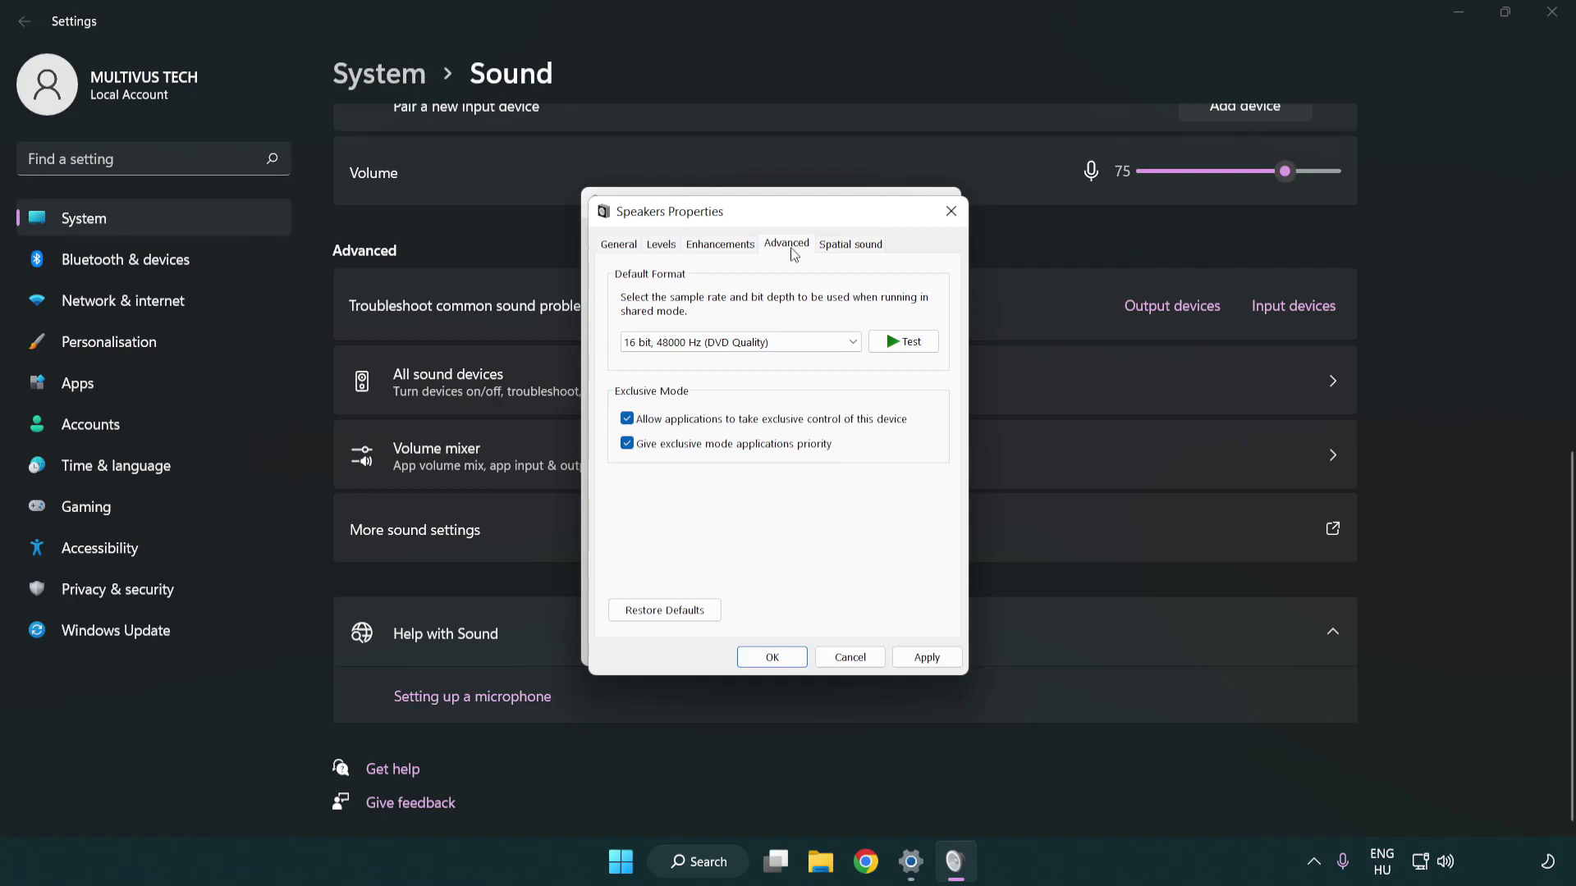
left_click(697, 343)
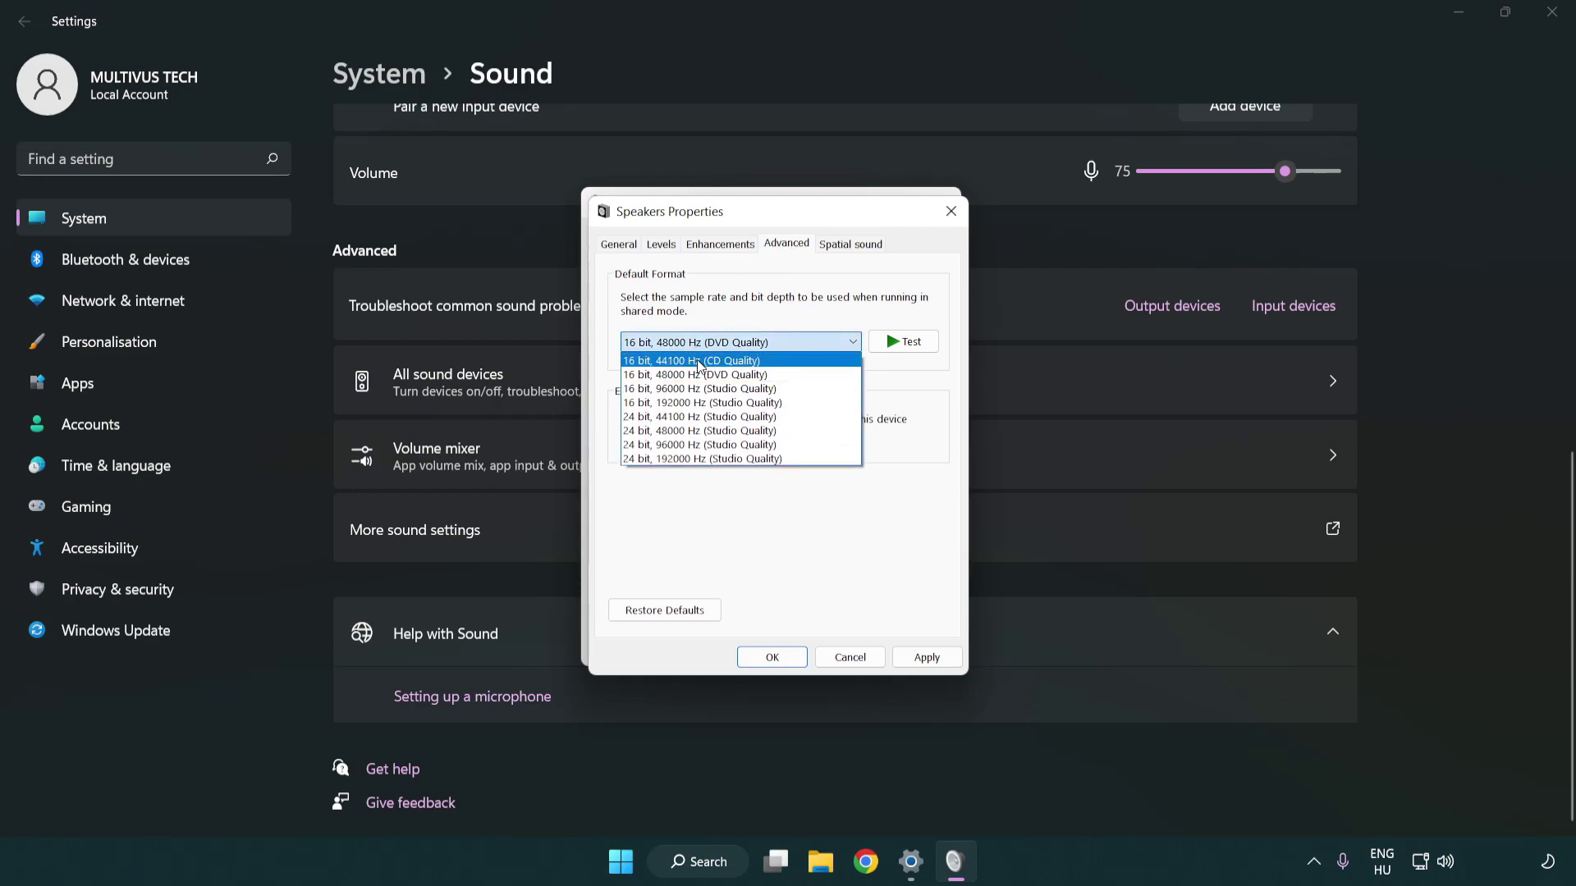
left_click(708, 376)
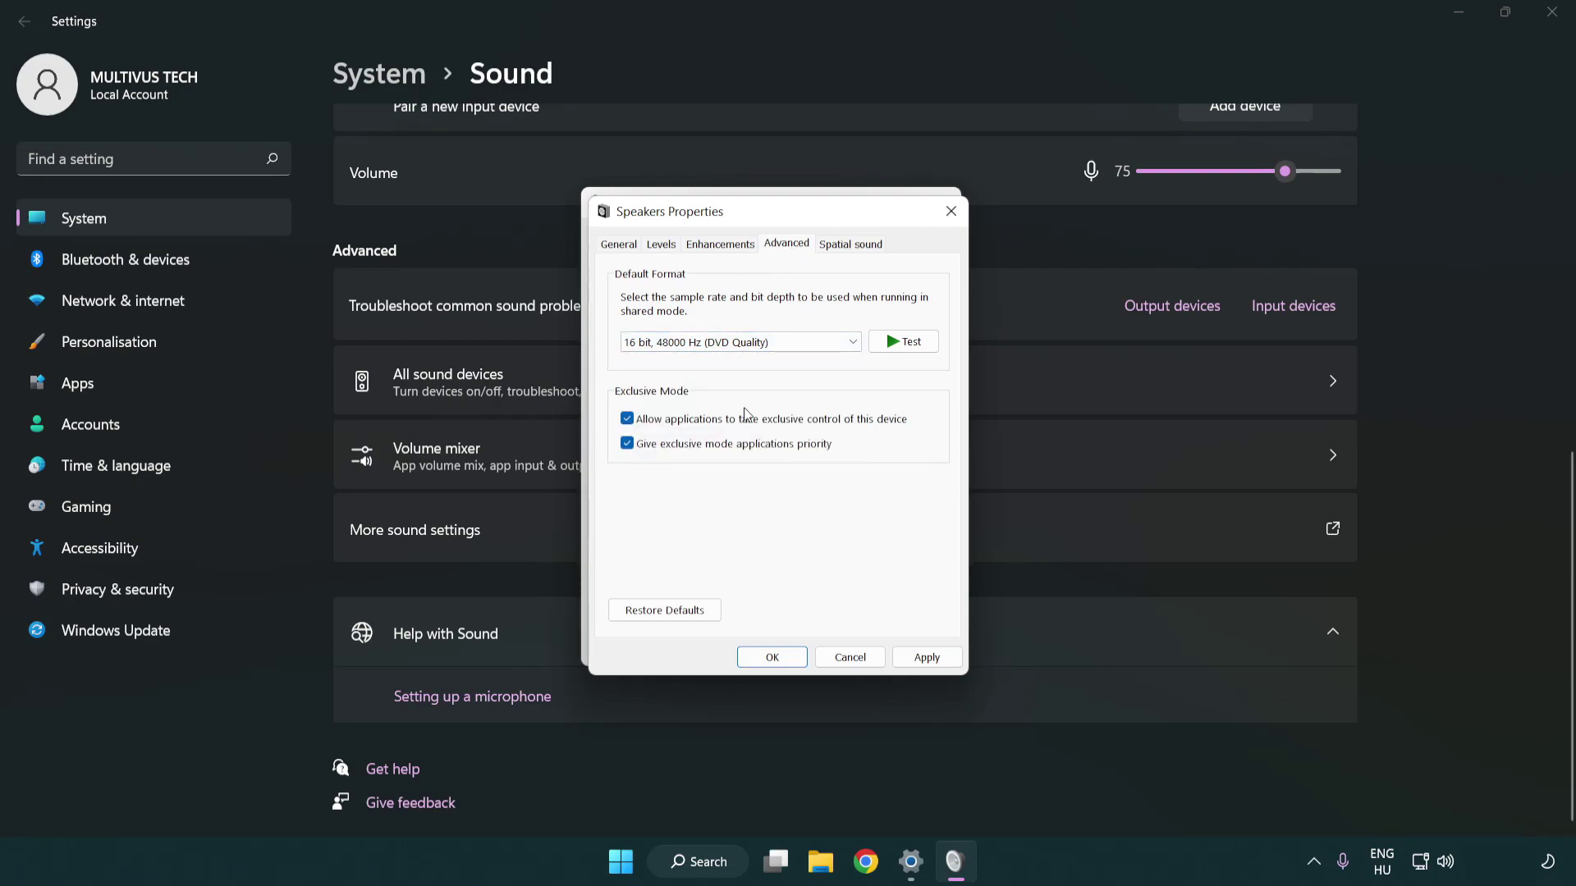
left_click(922, 661)
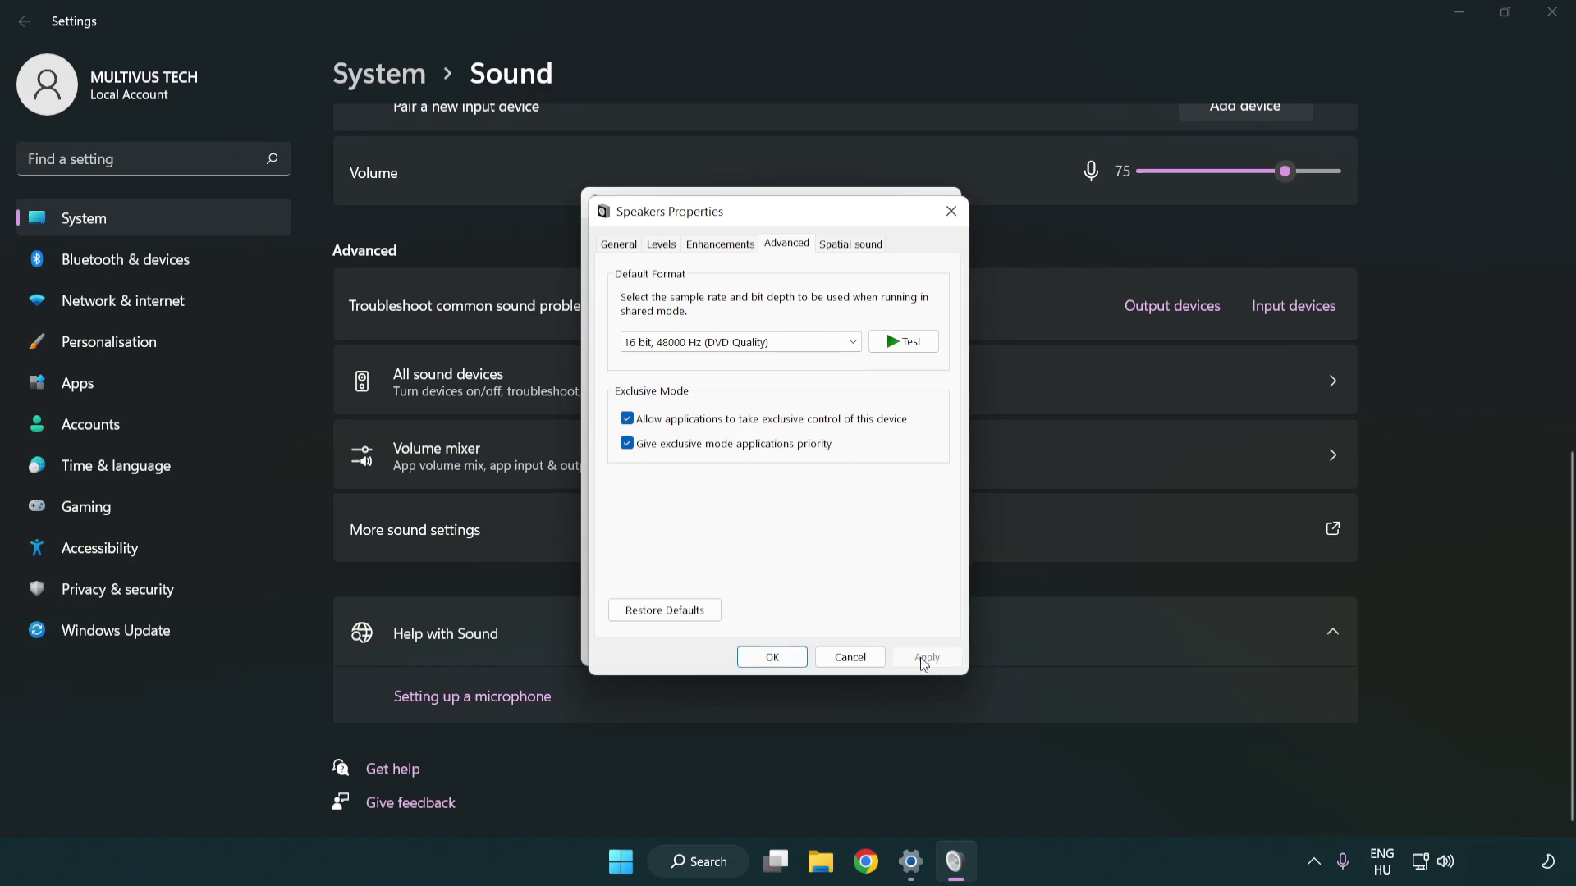
left_click(776, 660)
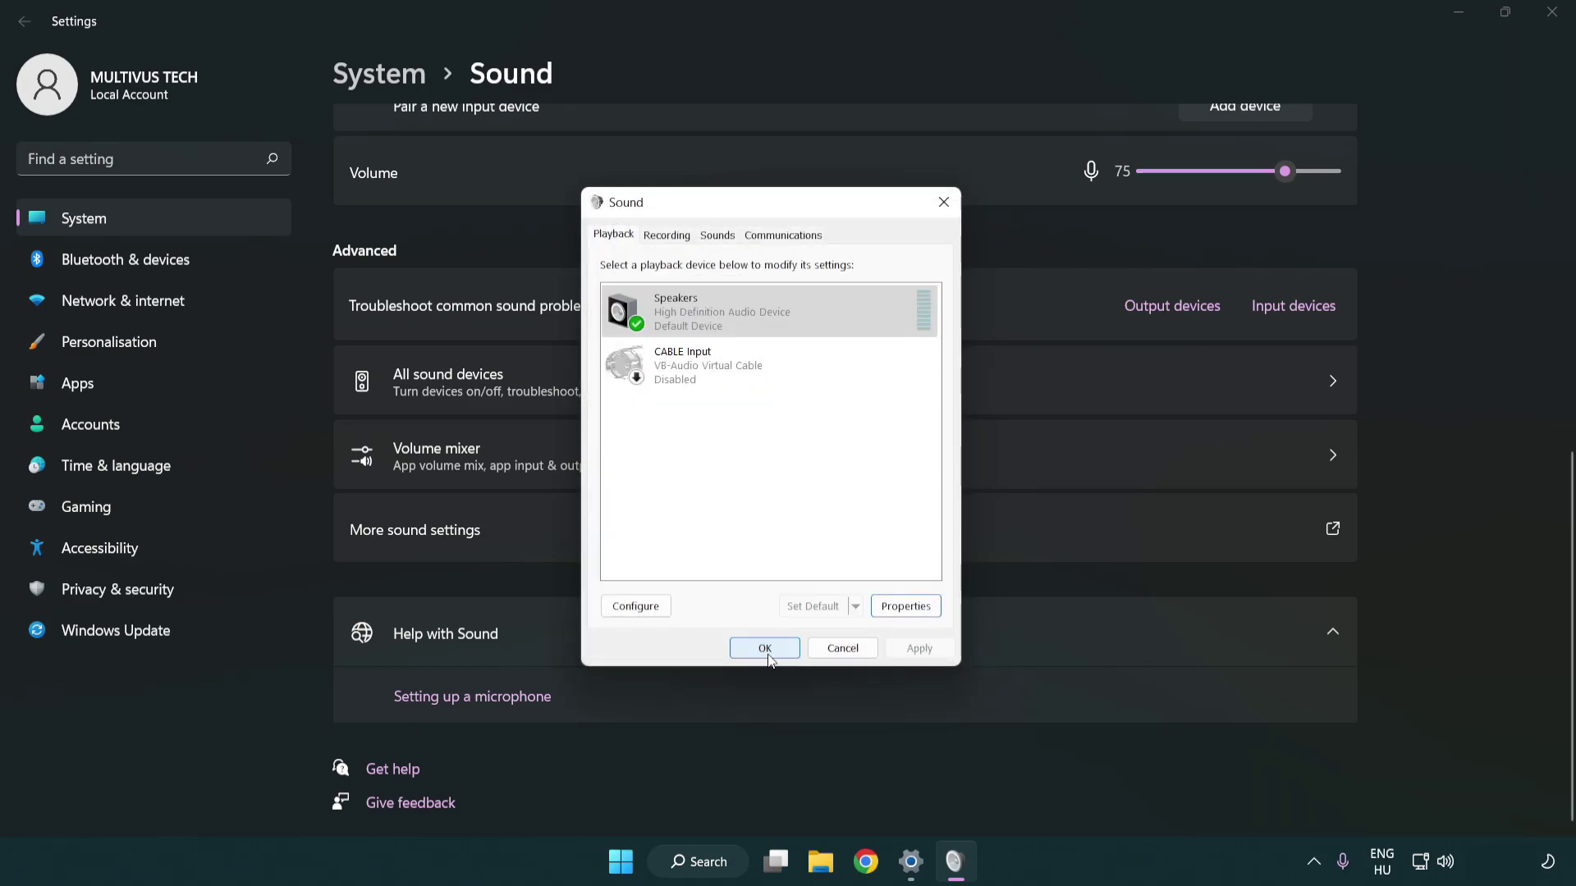
left_click(765, 649)
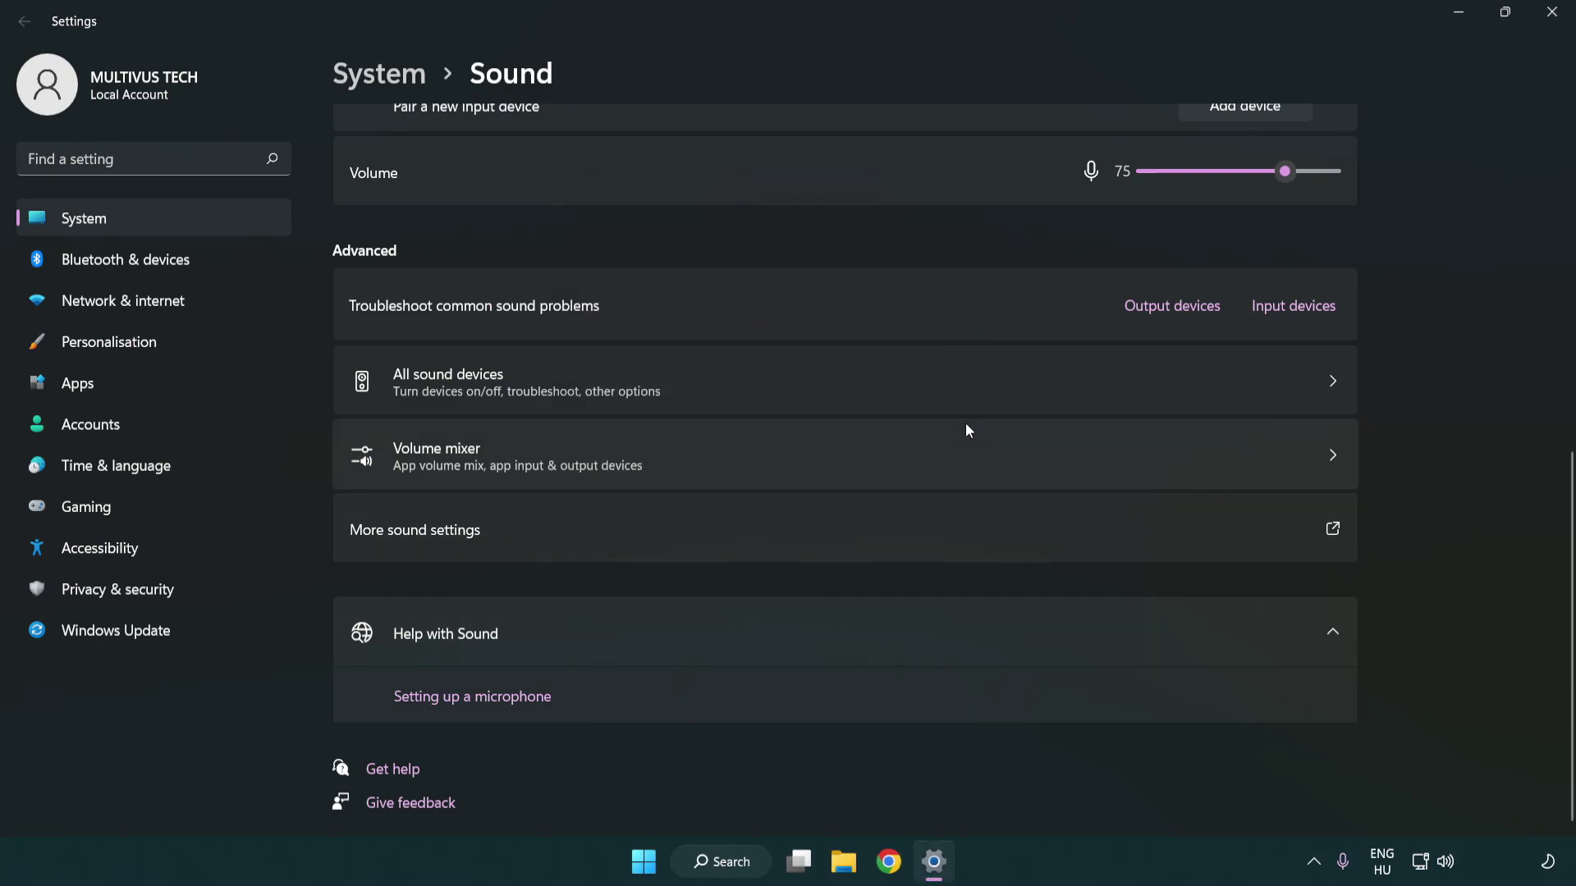
Step: Close Settings and open the computer's power options
left_click(1550, 24)
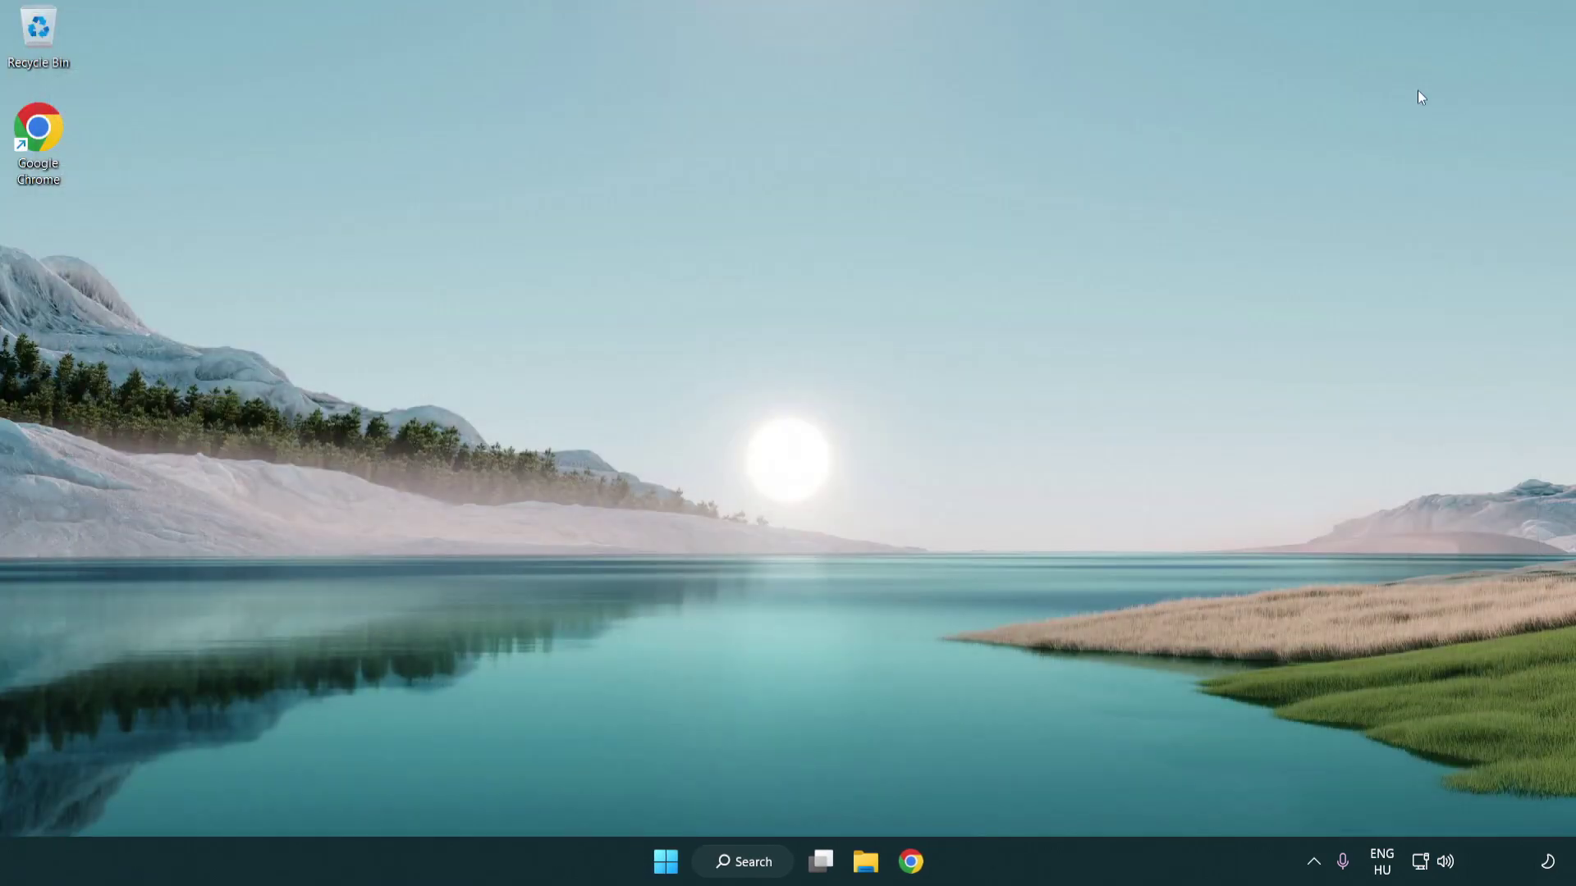
left_click(668, 869)
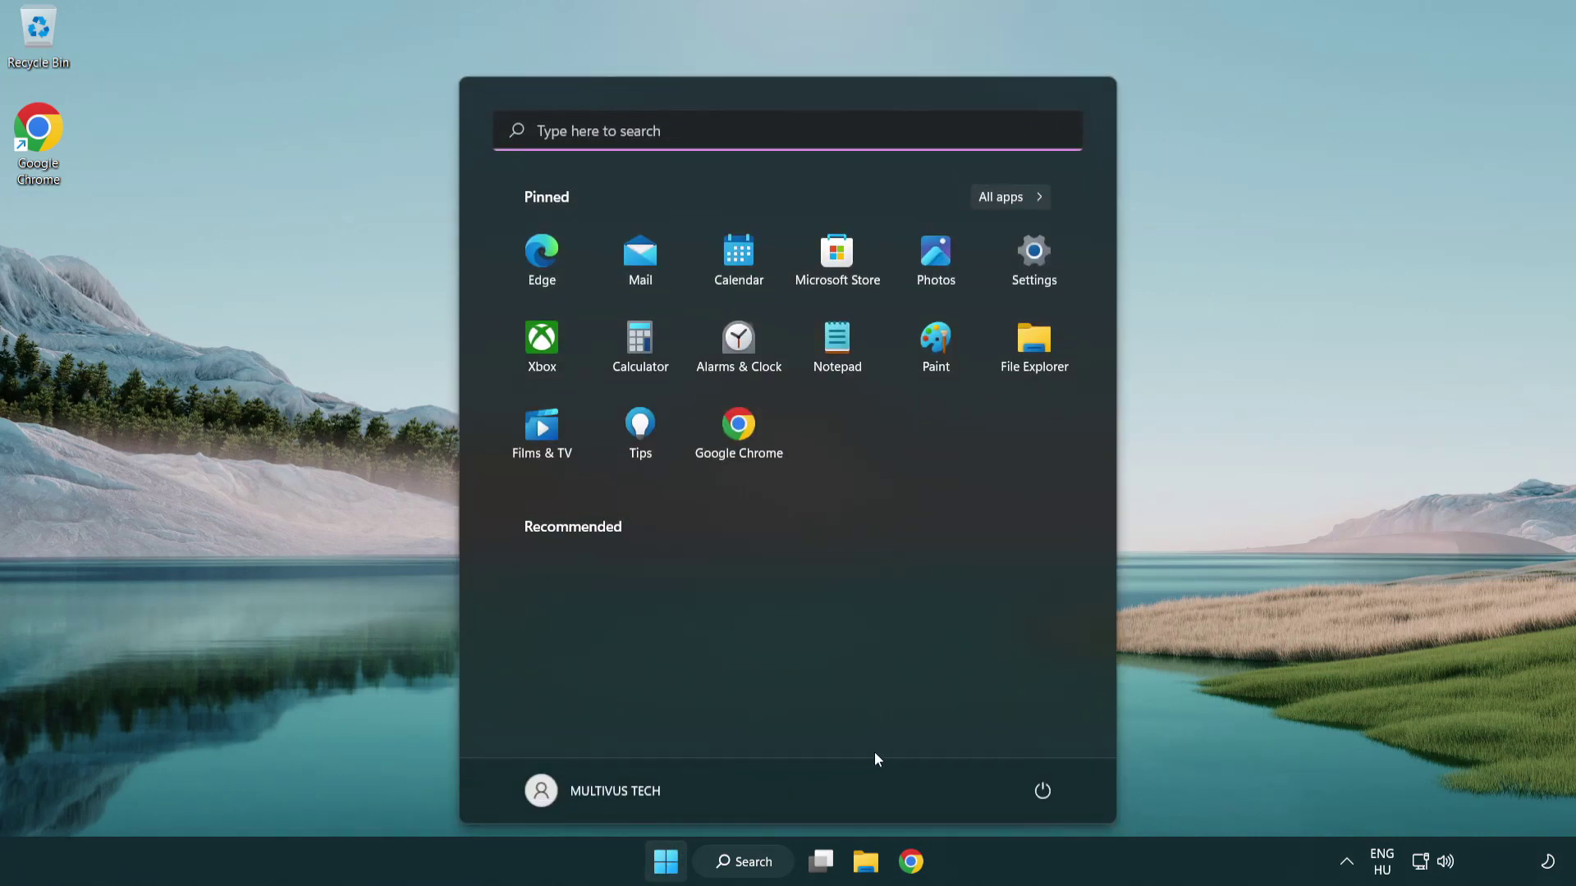
left_click(1044, 794)
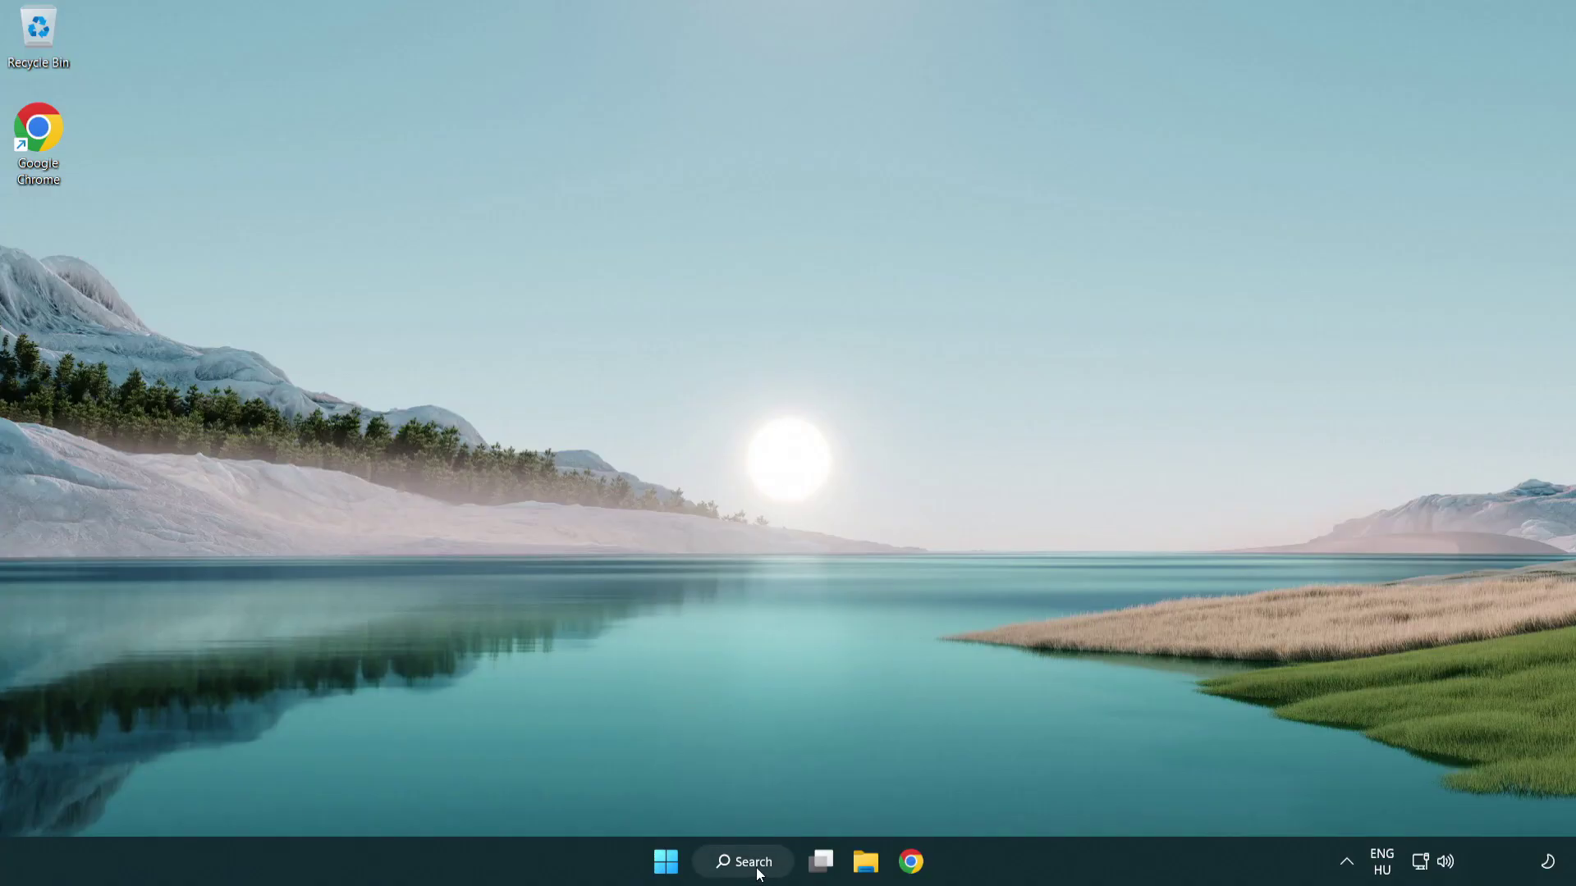
Step: Search Windows for "device manager" and open Device Manager
left_click(713, 865)
type("device manager")
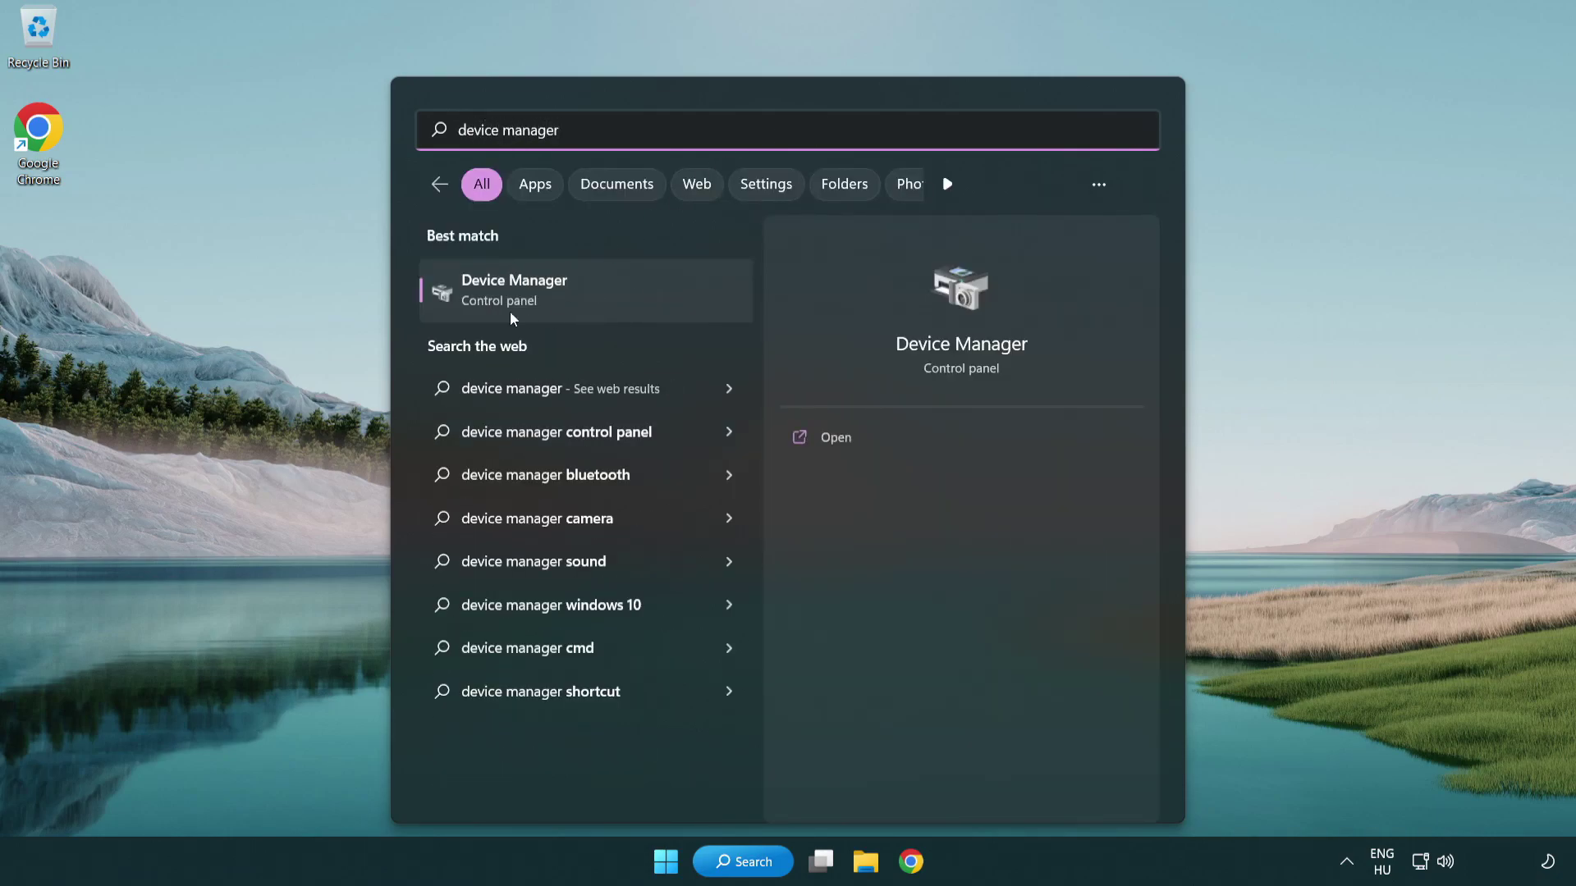
left_click(645, 304)
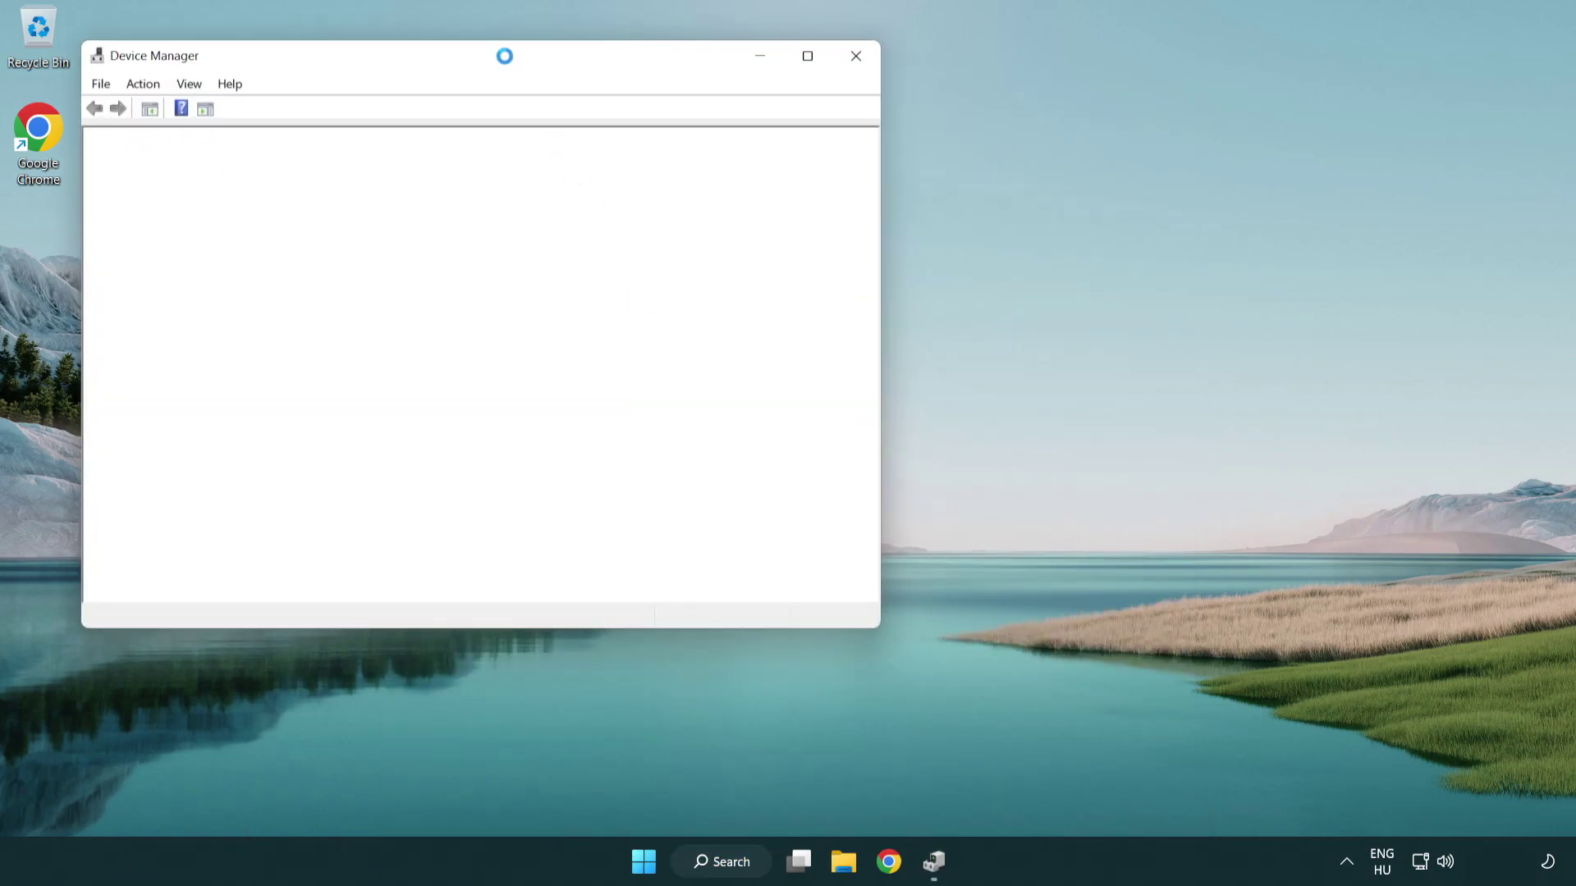
Step: Expand the Sound, video and game controllers category and start a driver update for the High Definition Audio Device
left_click_drag(499, 60, 793, 144)
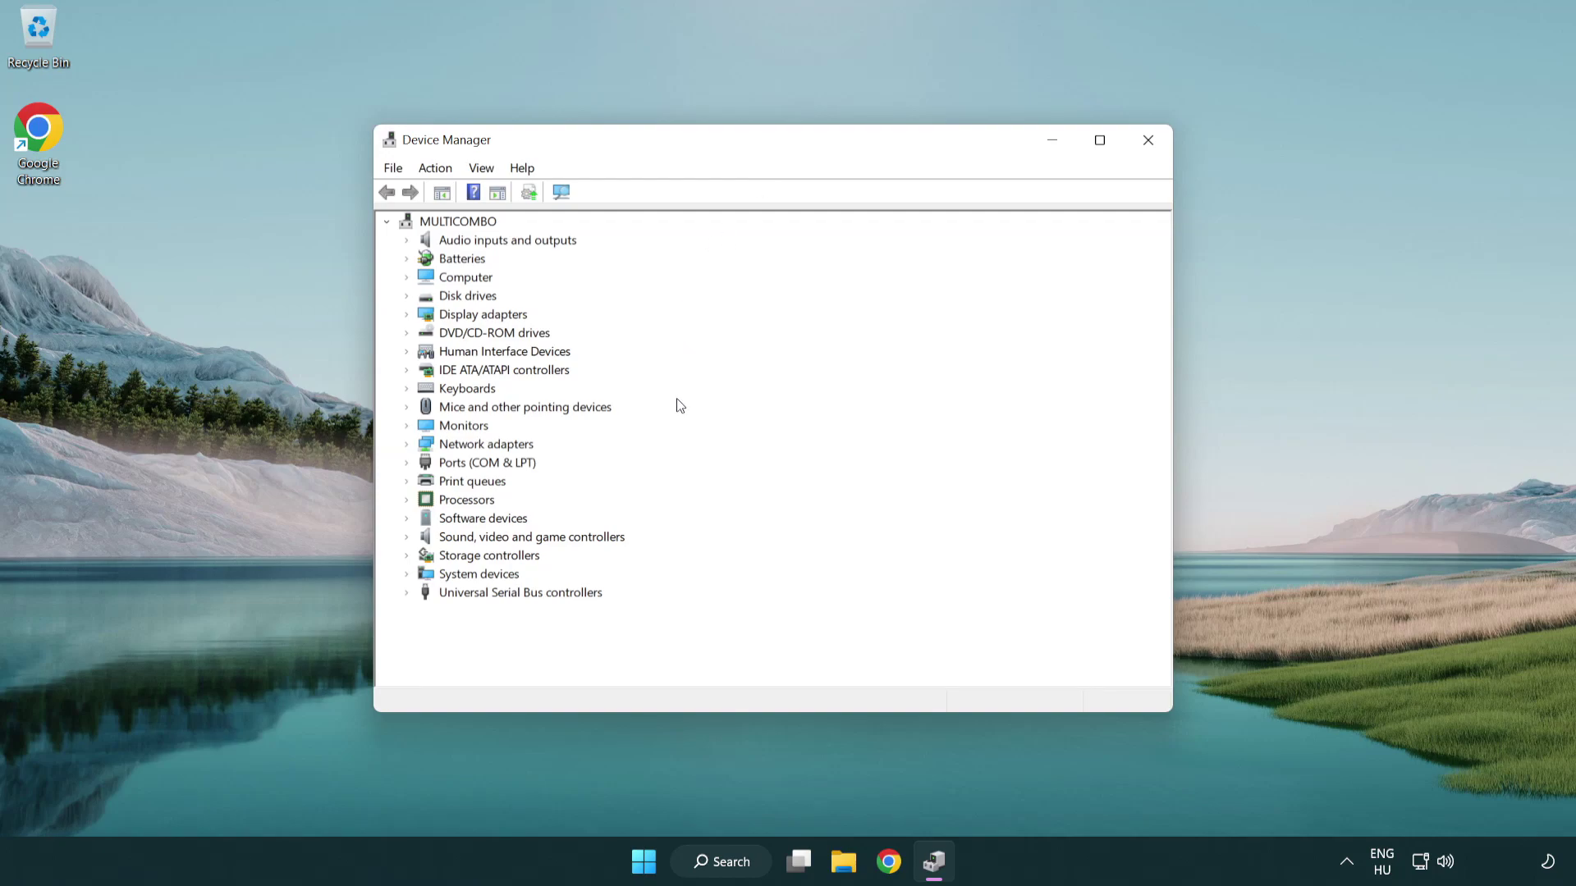
left_click(591, 539)
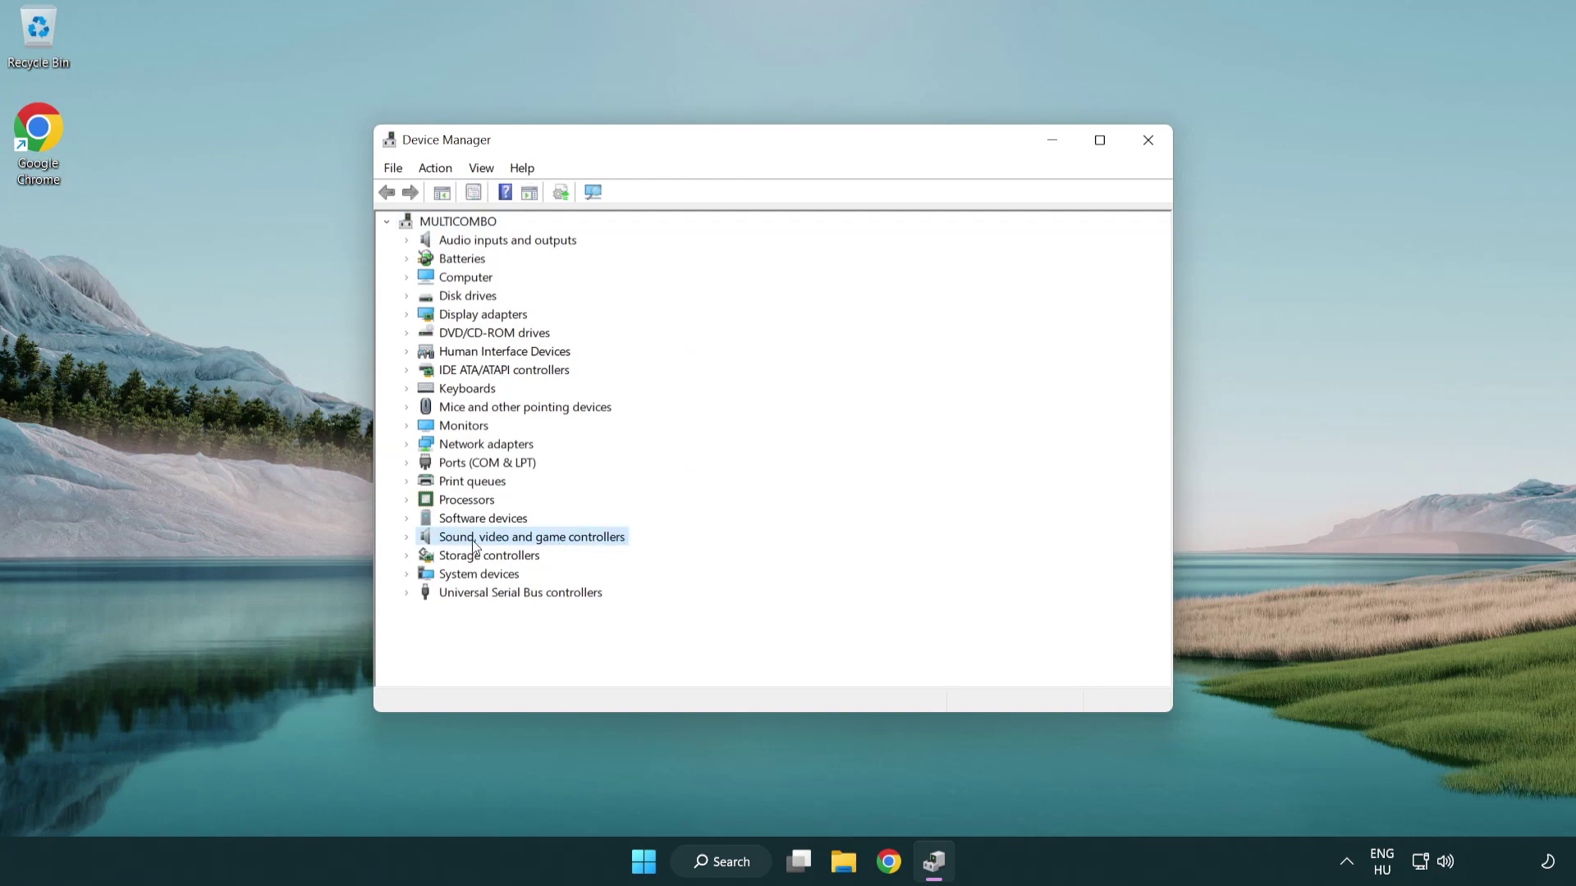
left_click(406, 538)
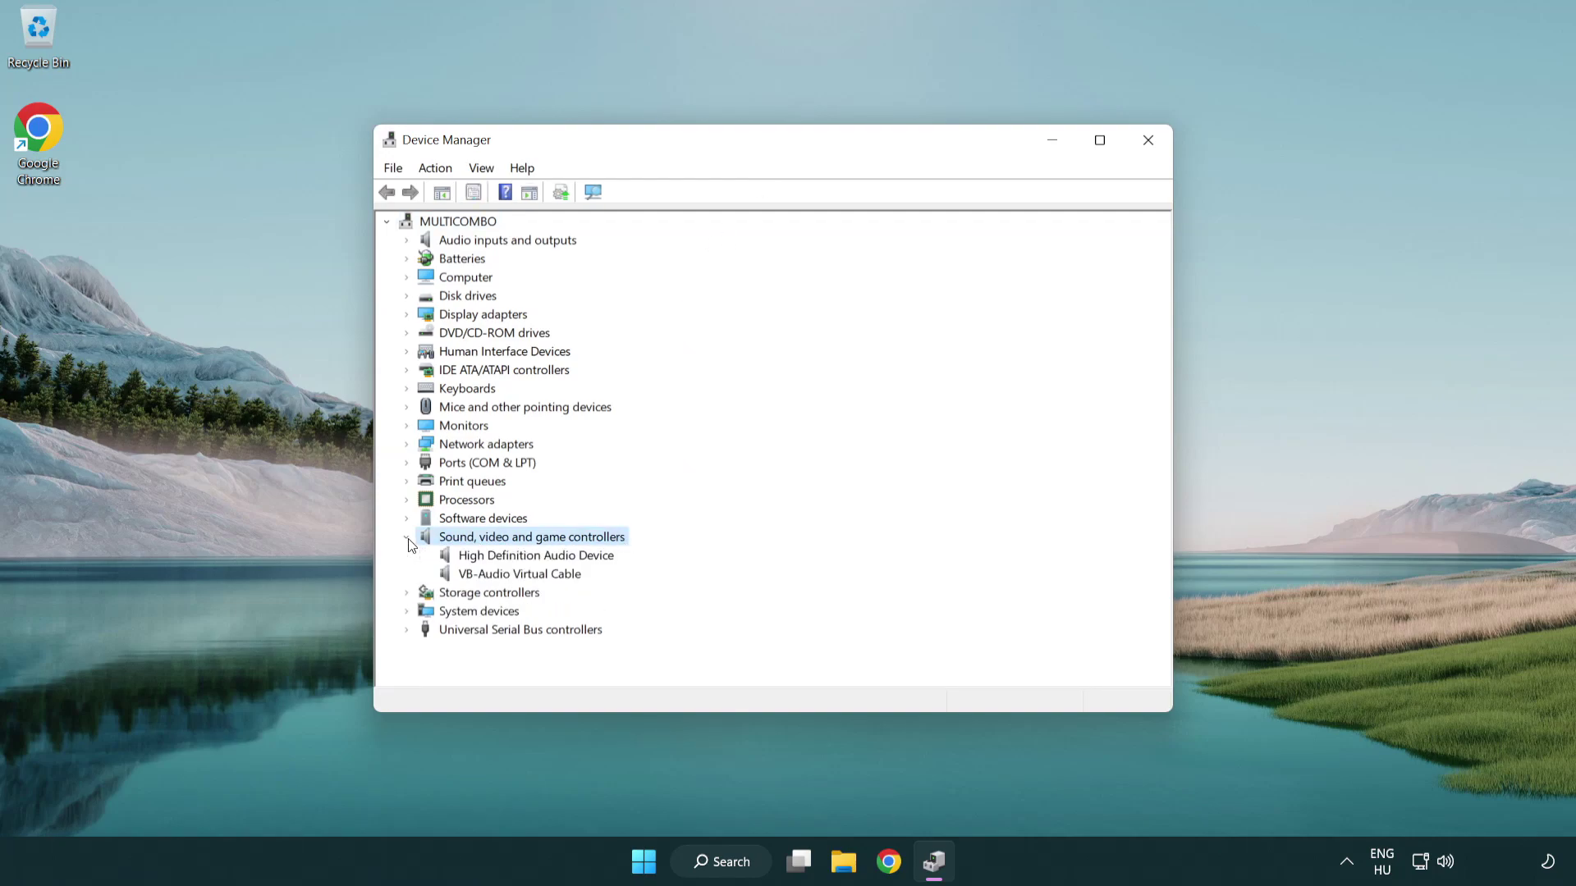
left_click(491, 560)
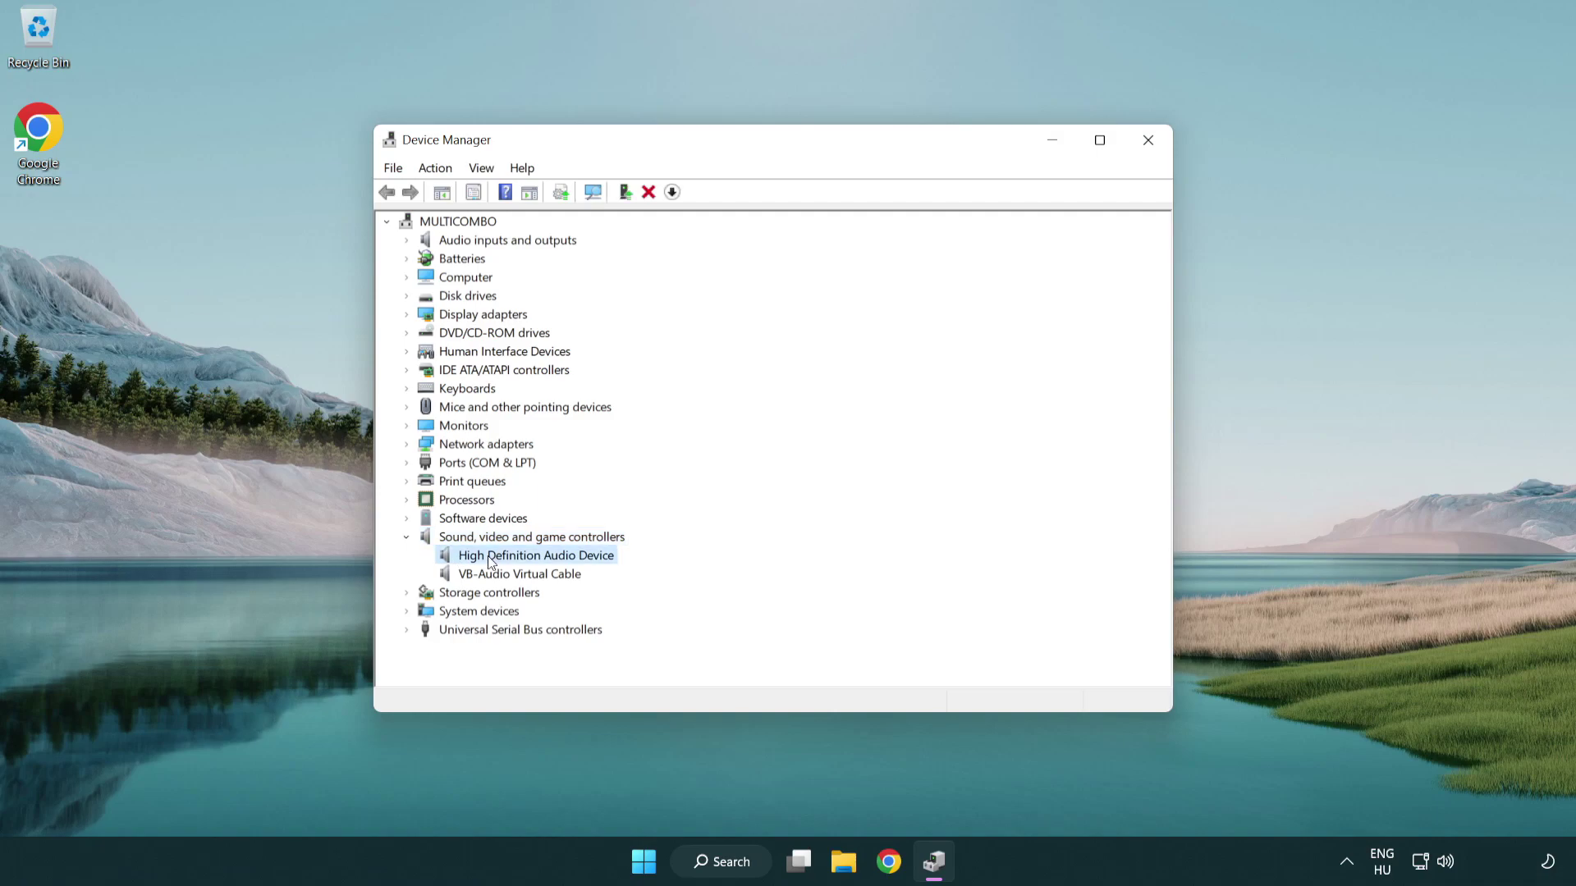
right_click(552, 562)
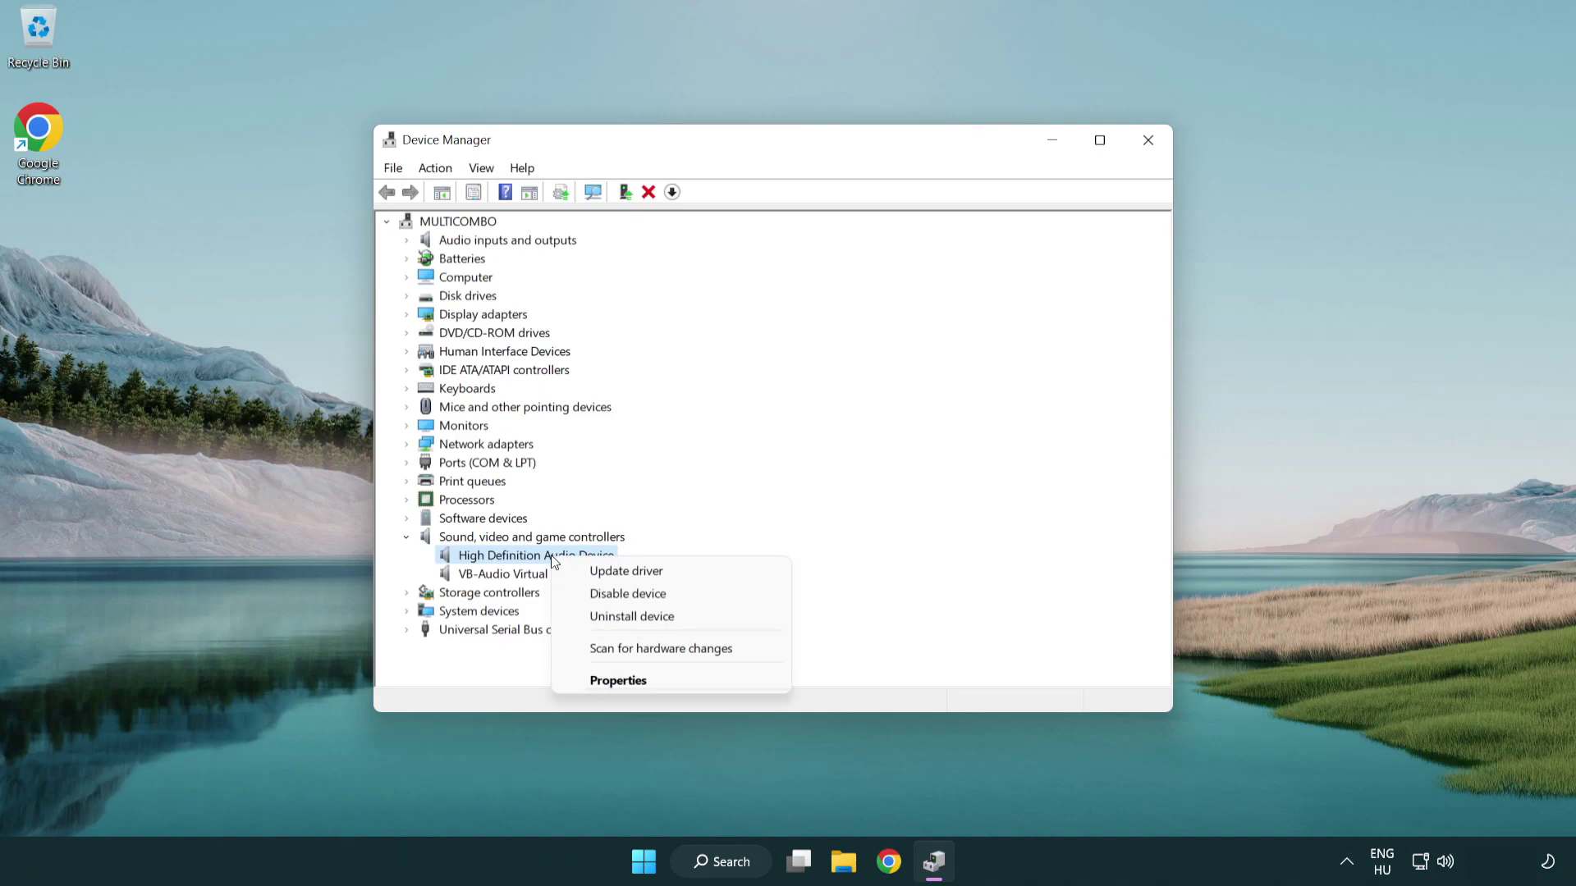
left_click(679, 571)
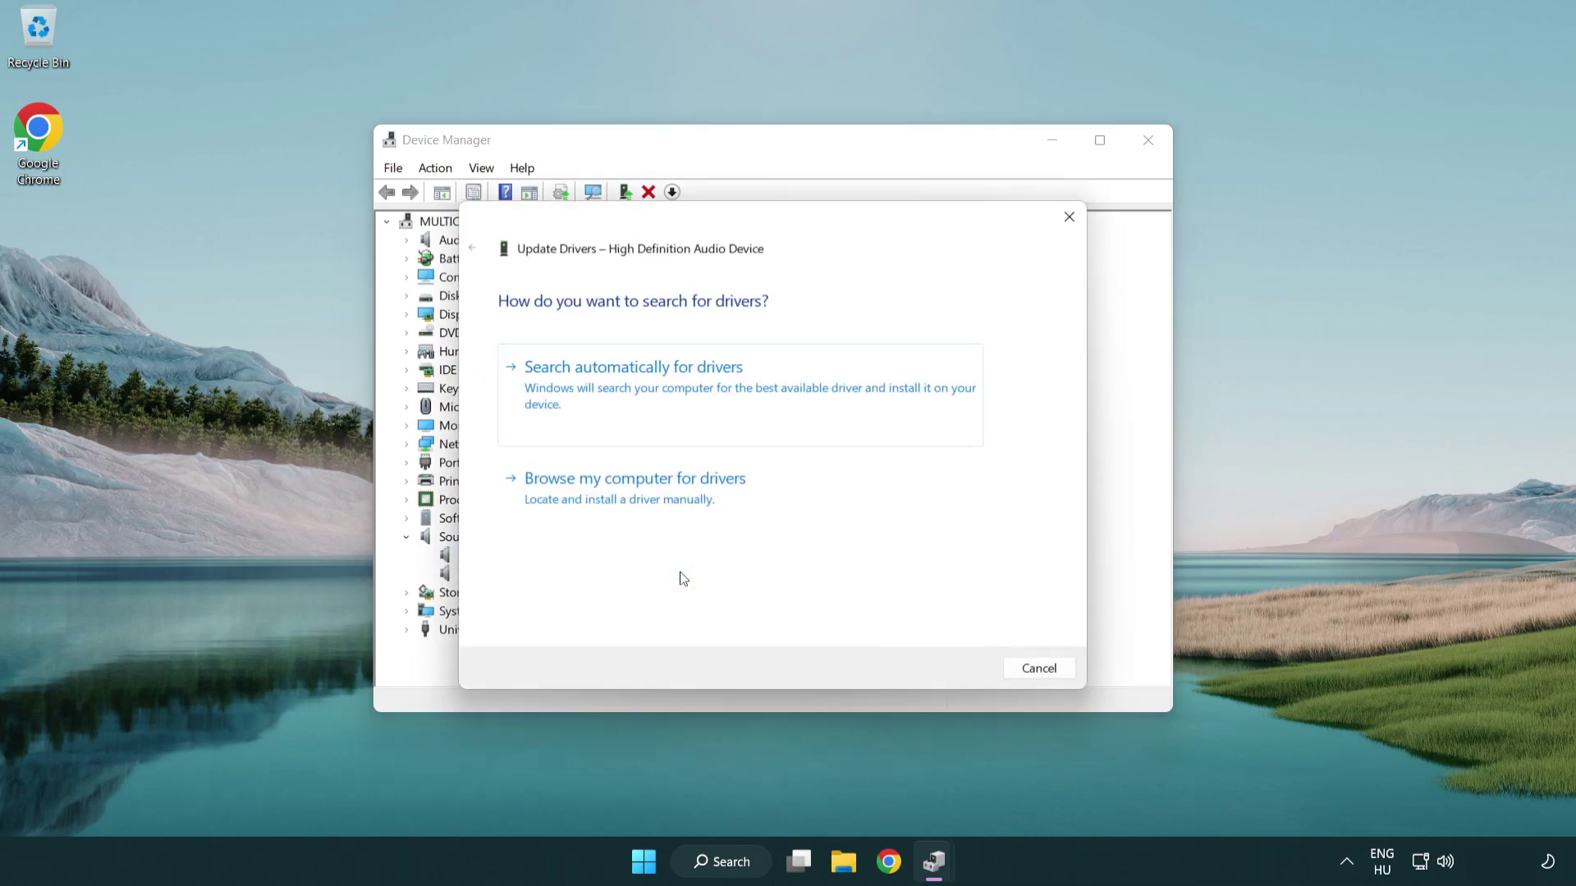
Step: Install the High Definition Audio Device driver picked from the list of drivers available on the computer, and close the update wizard
left_click(639, 515)
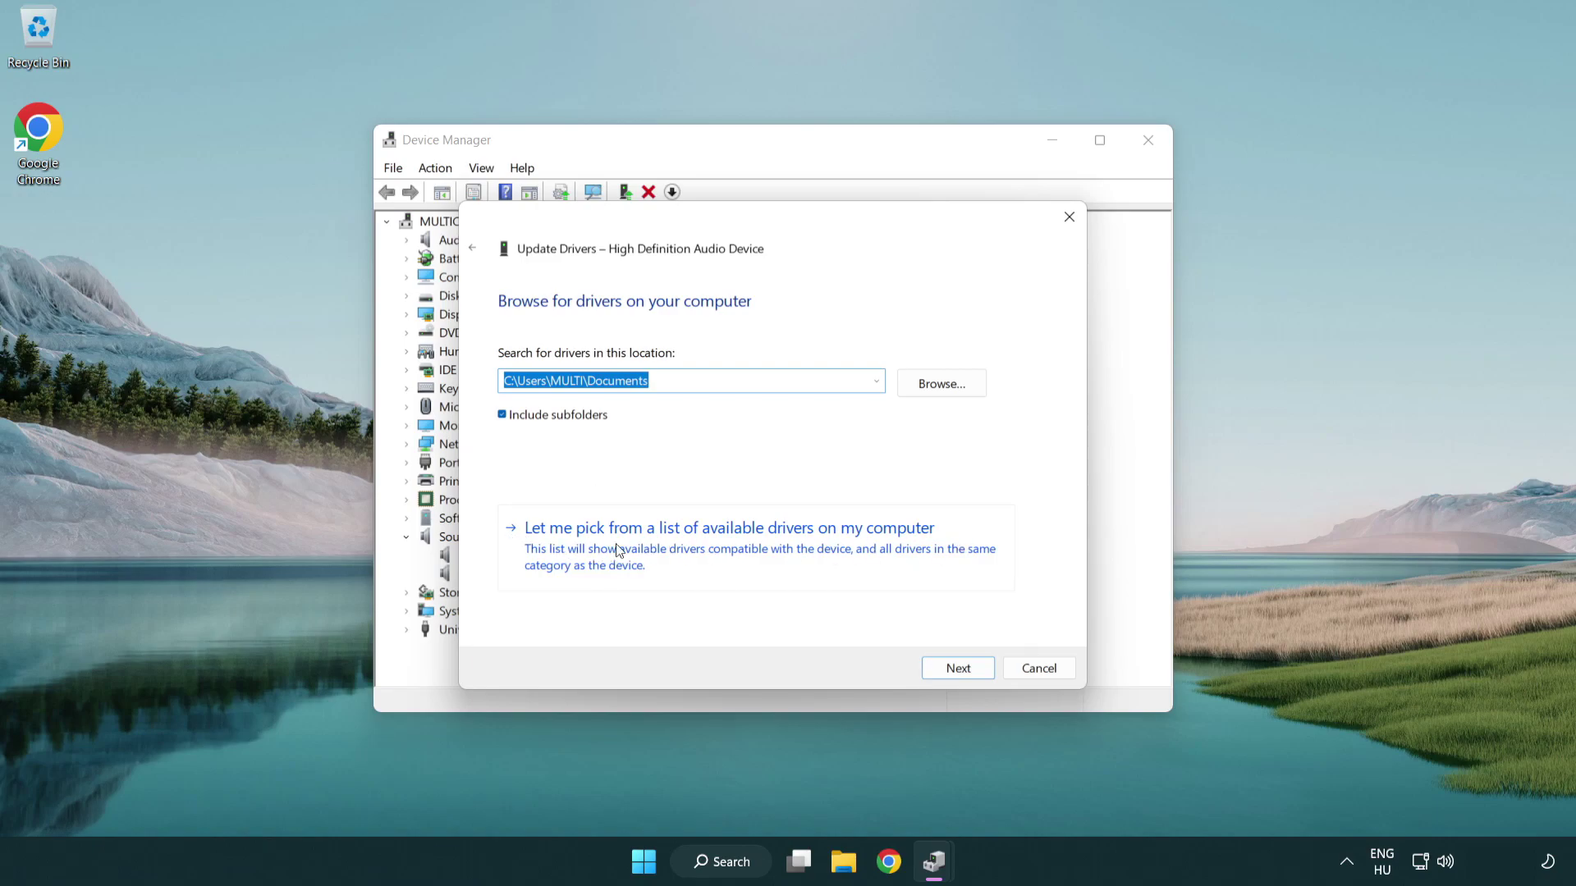
left_click(759, 559)
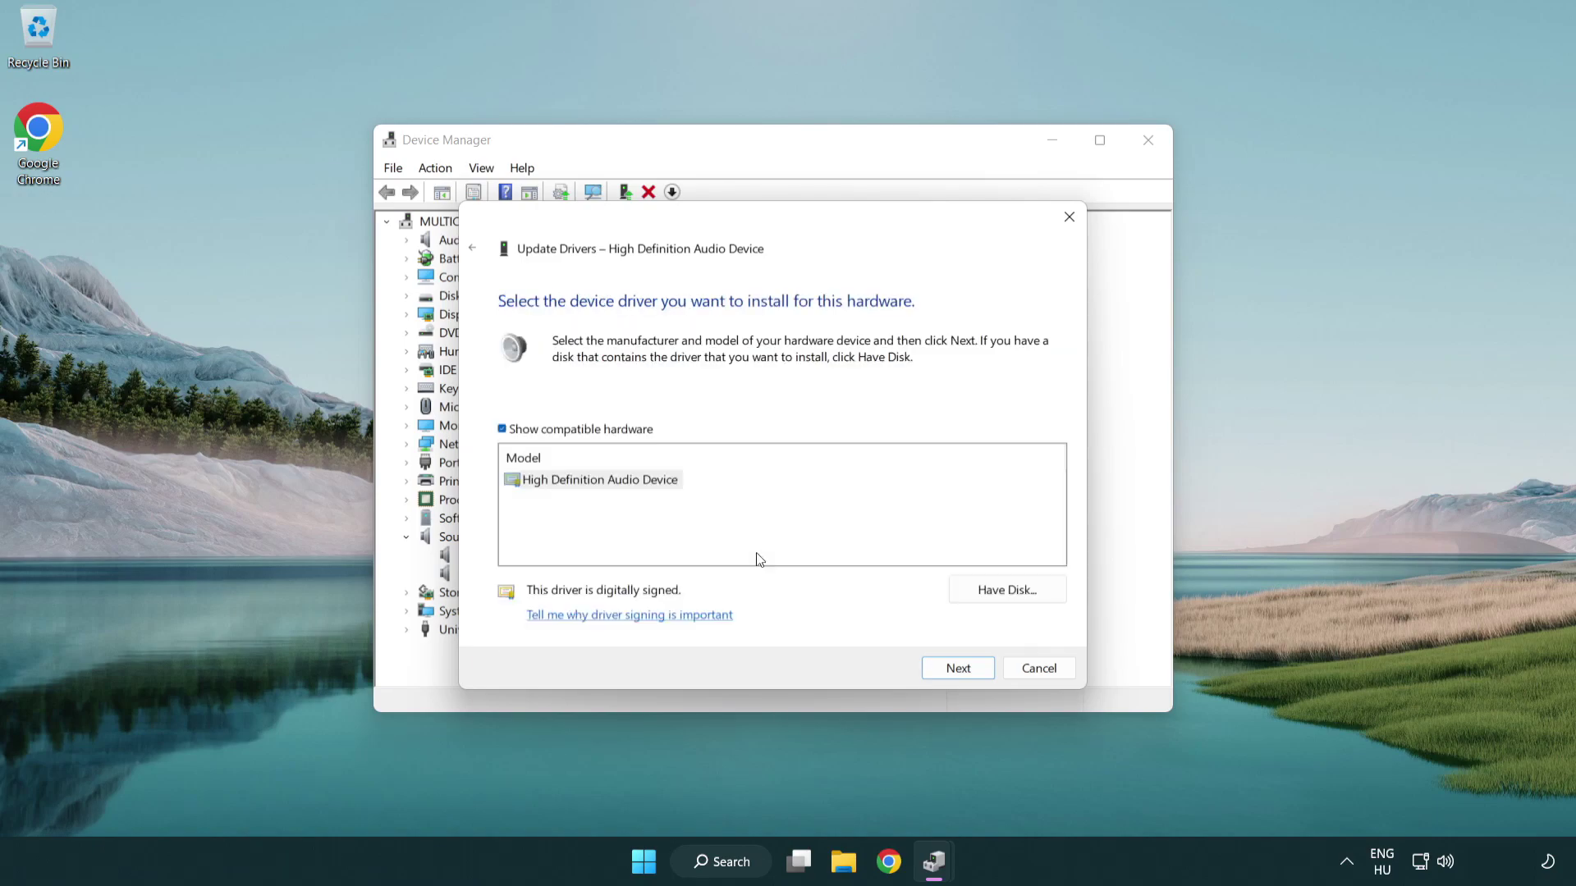
left_click(532, 493)
left_click(525, 483)
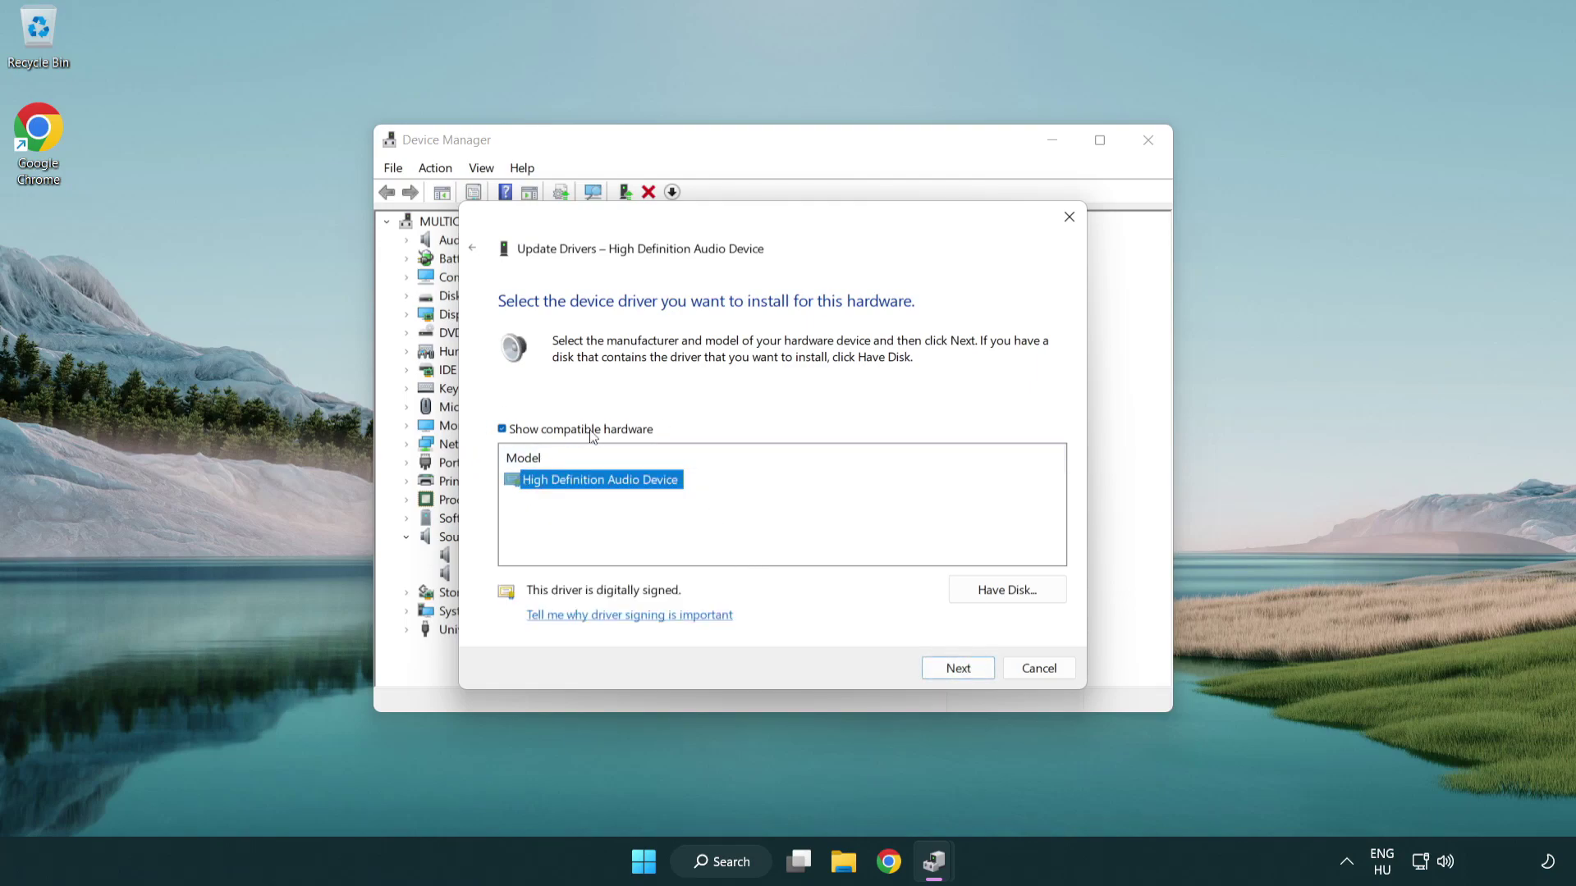
left_click(979, 675)
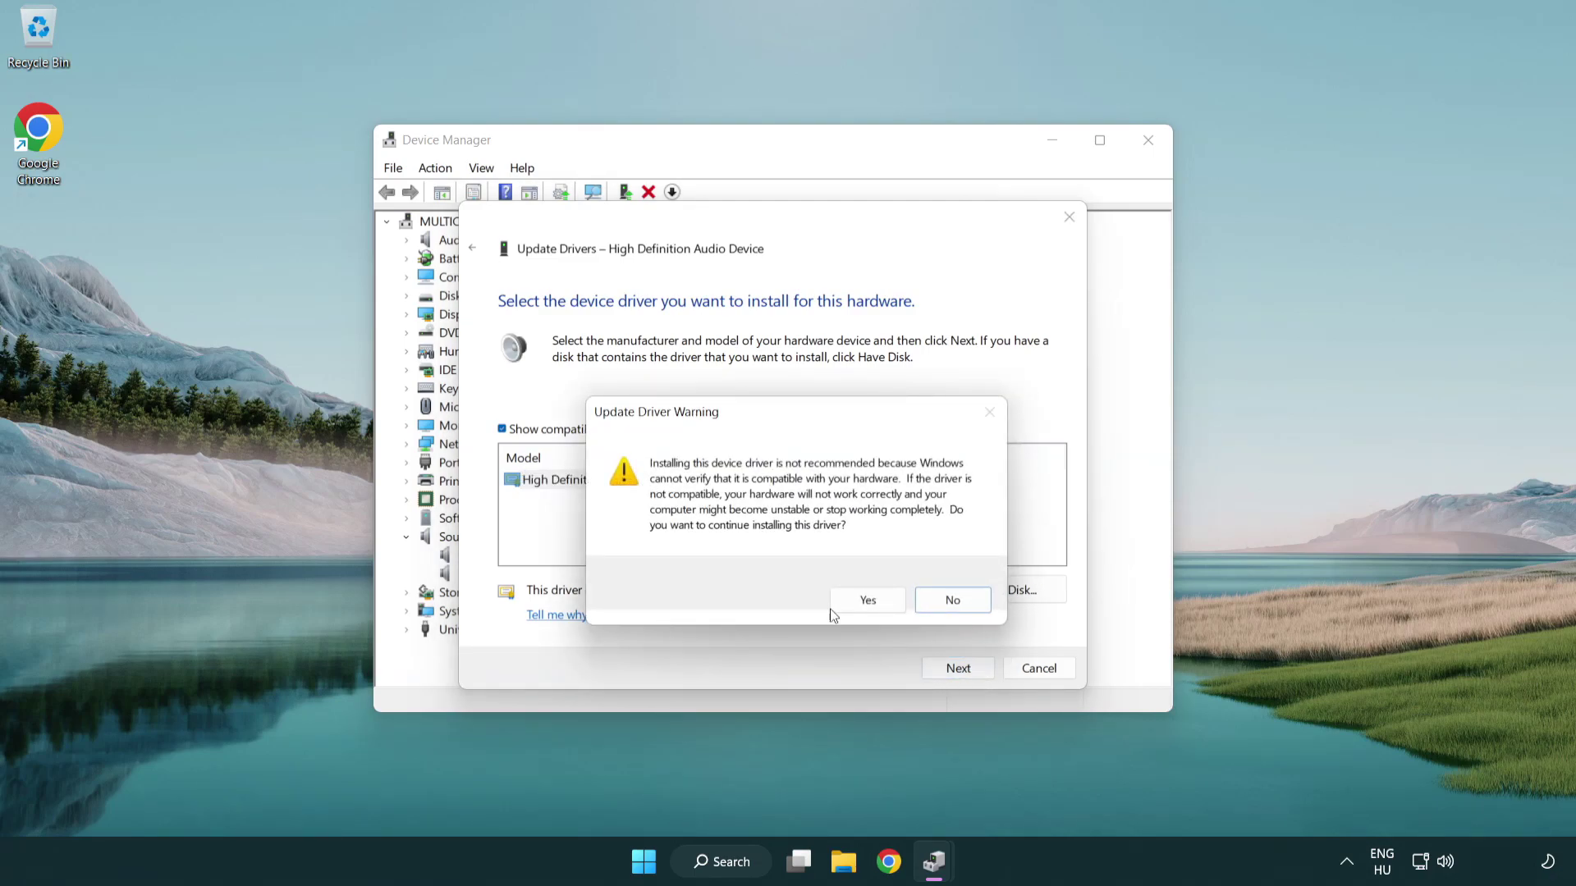
left_click(870, 604)
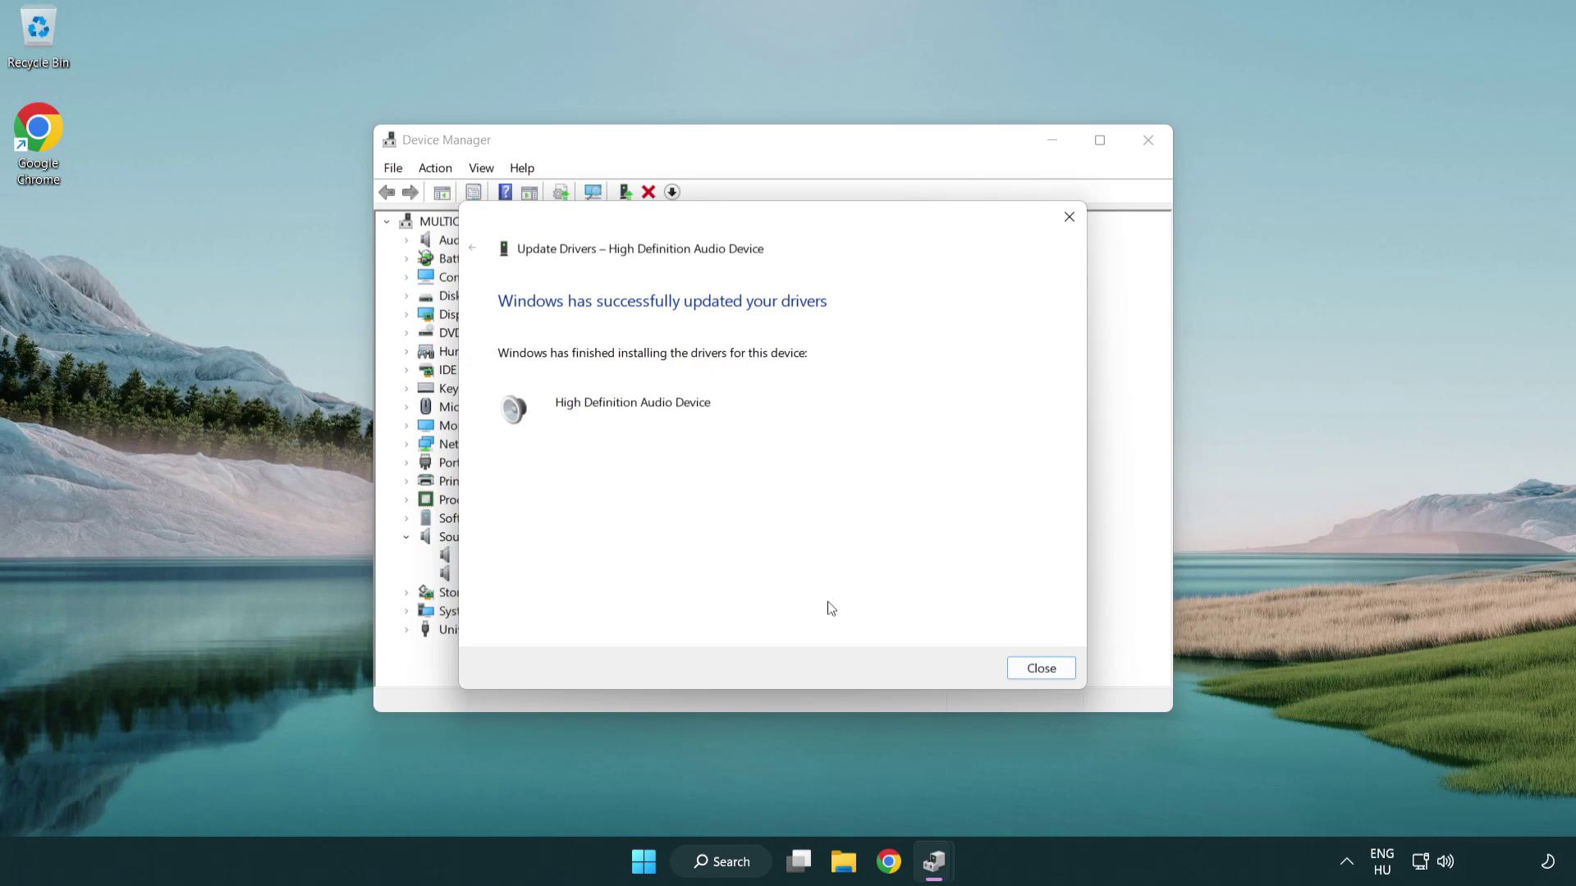
left_click(1043, 669)
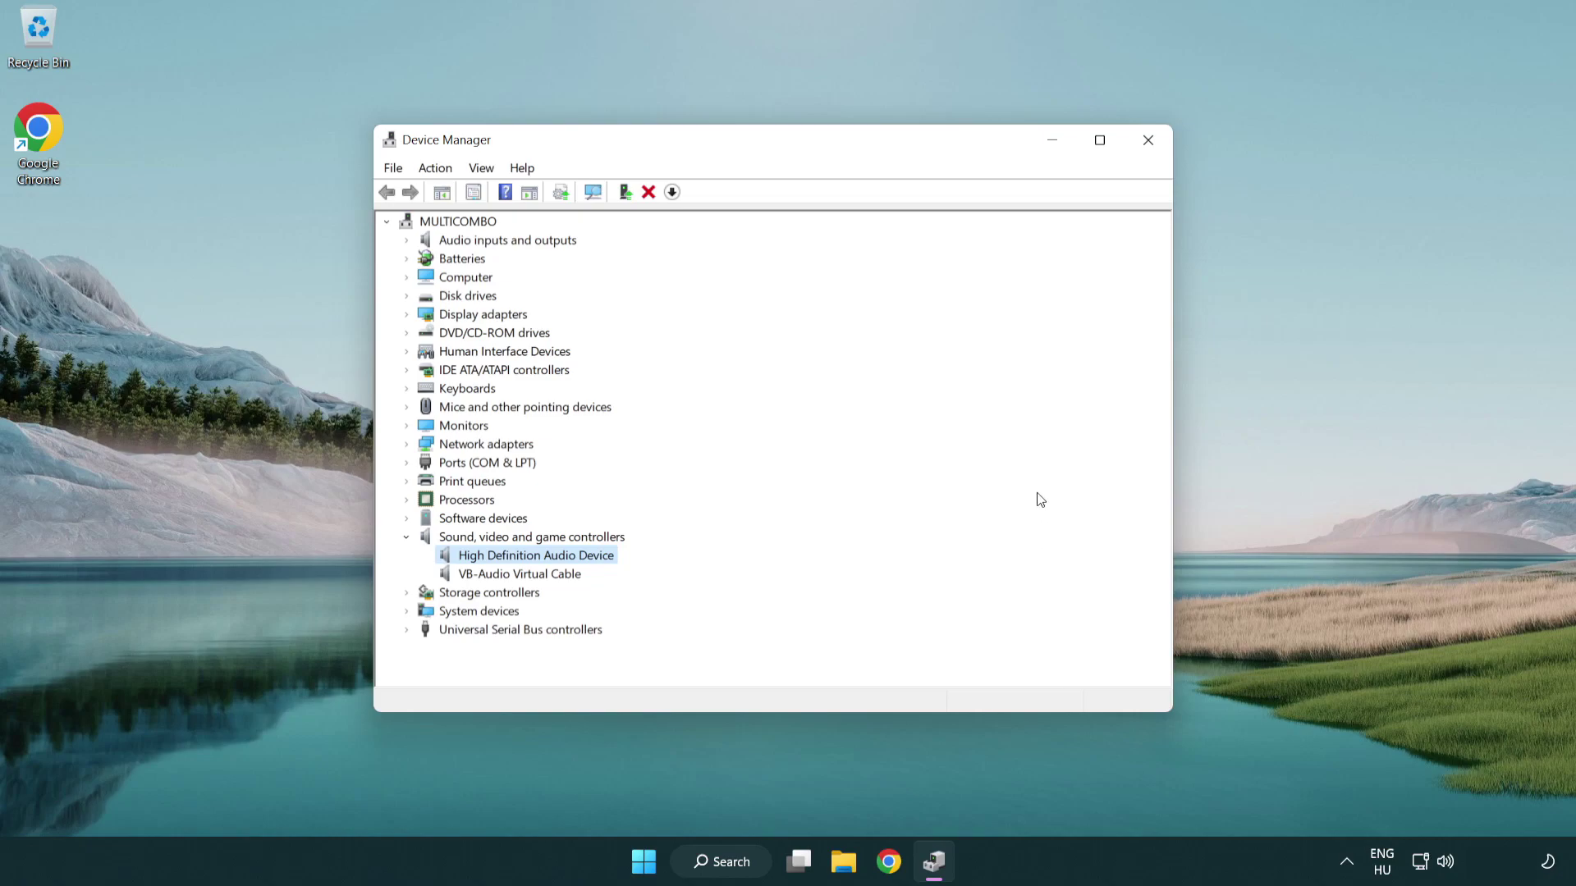
Step: Close Device Manager and open the computer's power options
left_click(1149, 141)
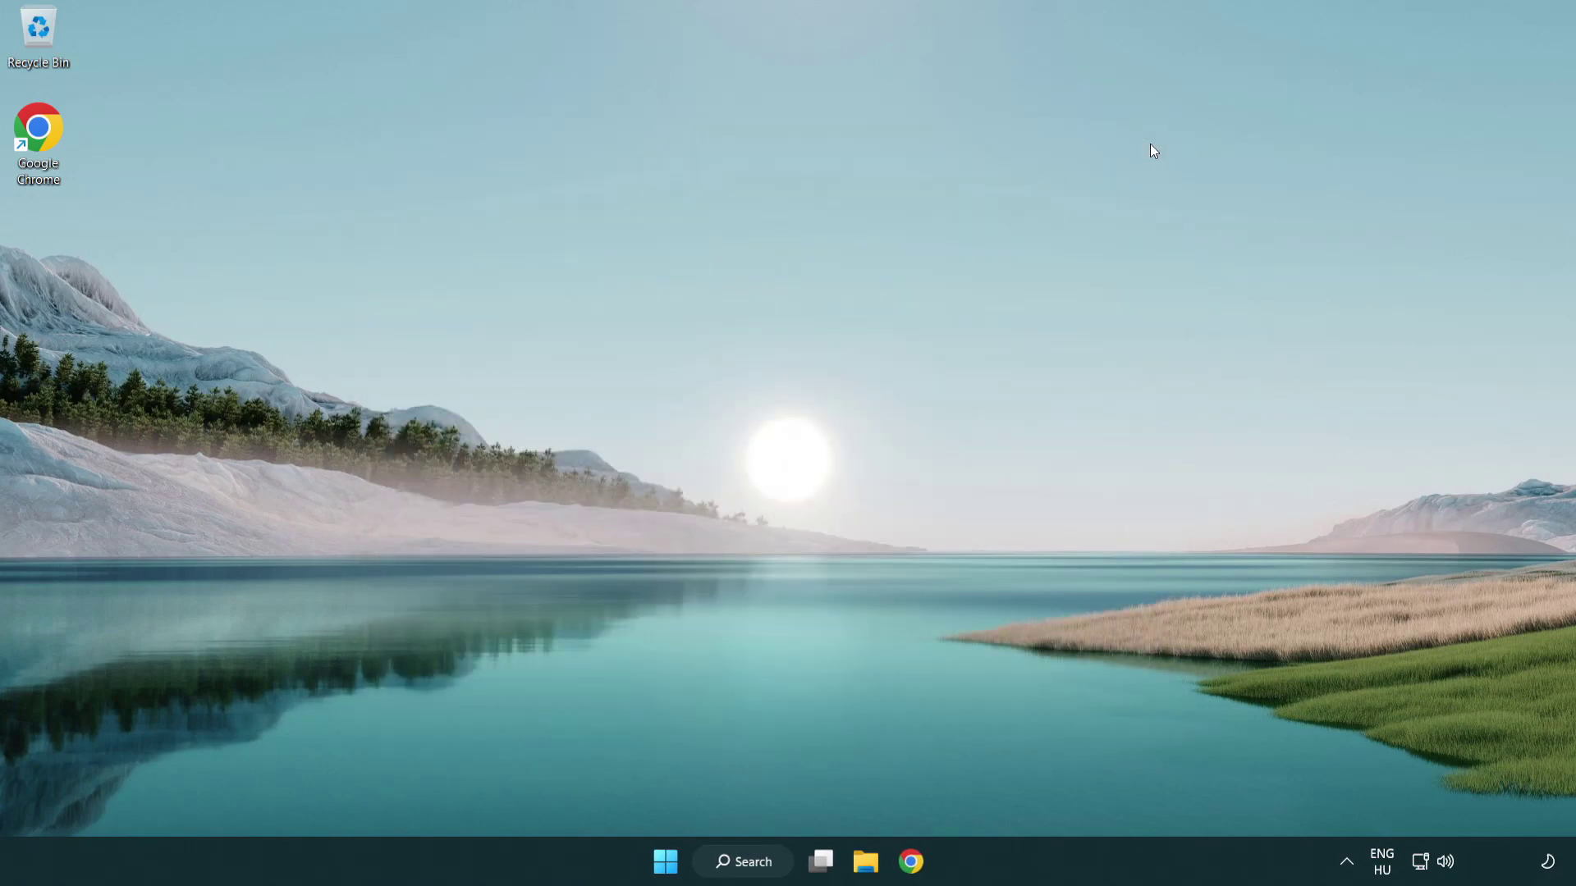
left_click(667, 862)
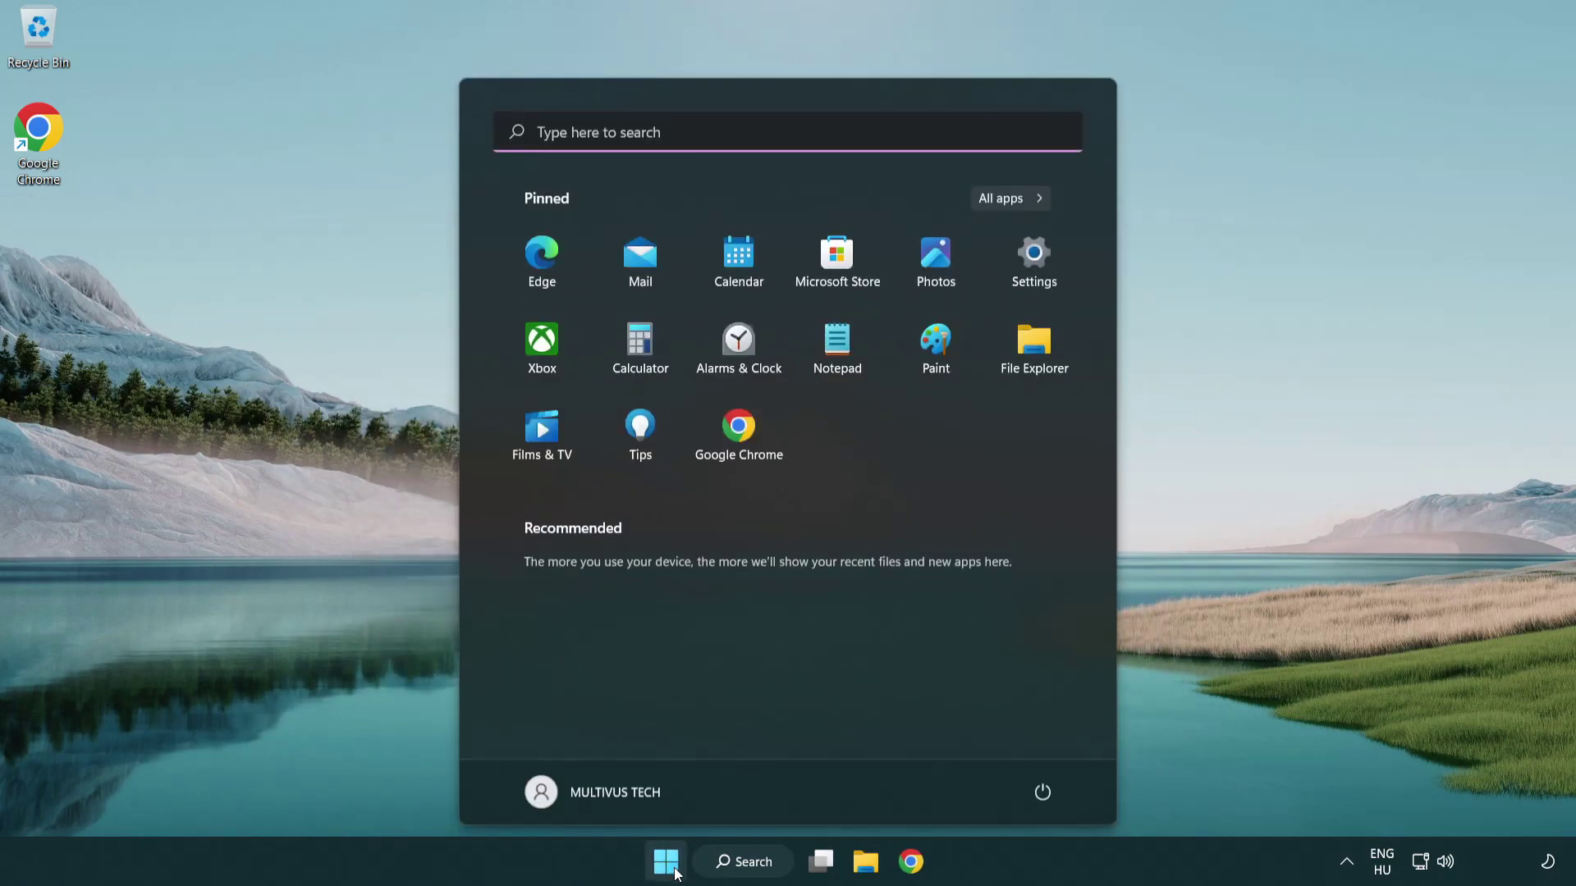
left_click(1042, 792)
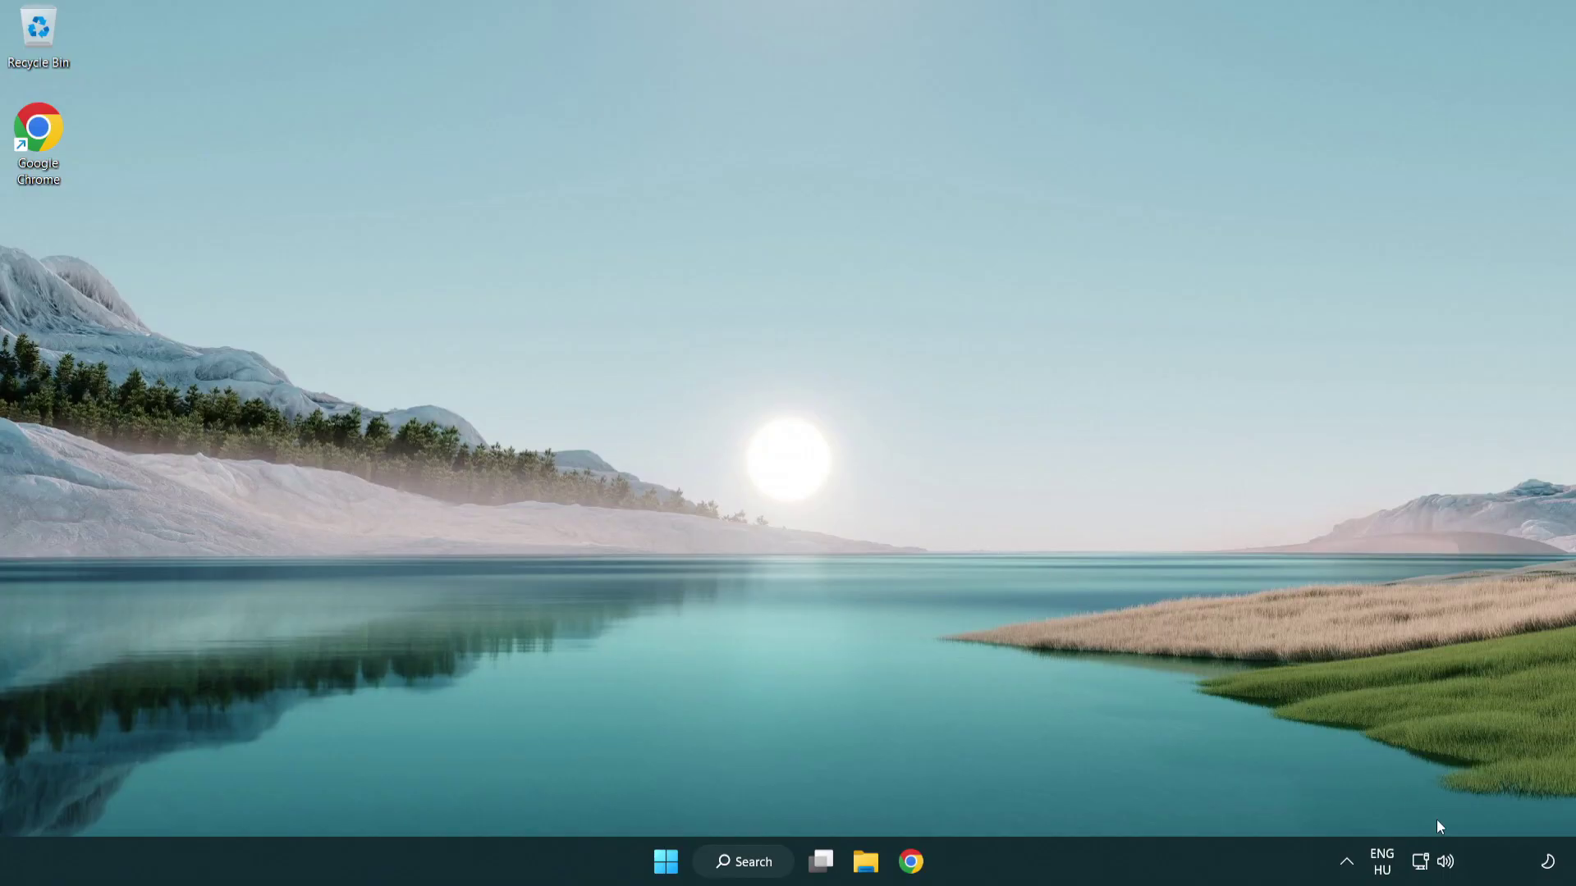
Step: Start the Windows troubleshooter for sound problems from the system's volume control
right_click(1448, 866)
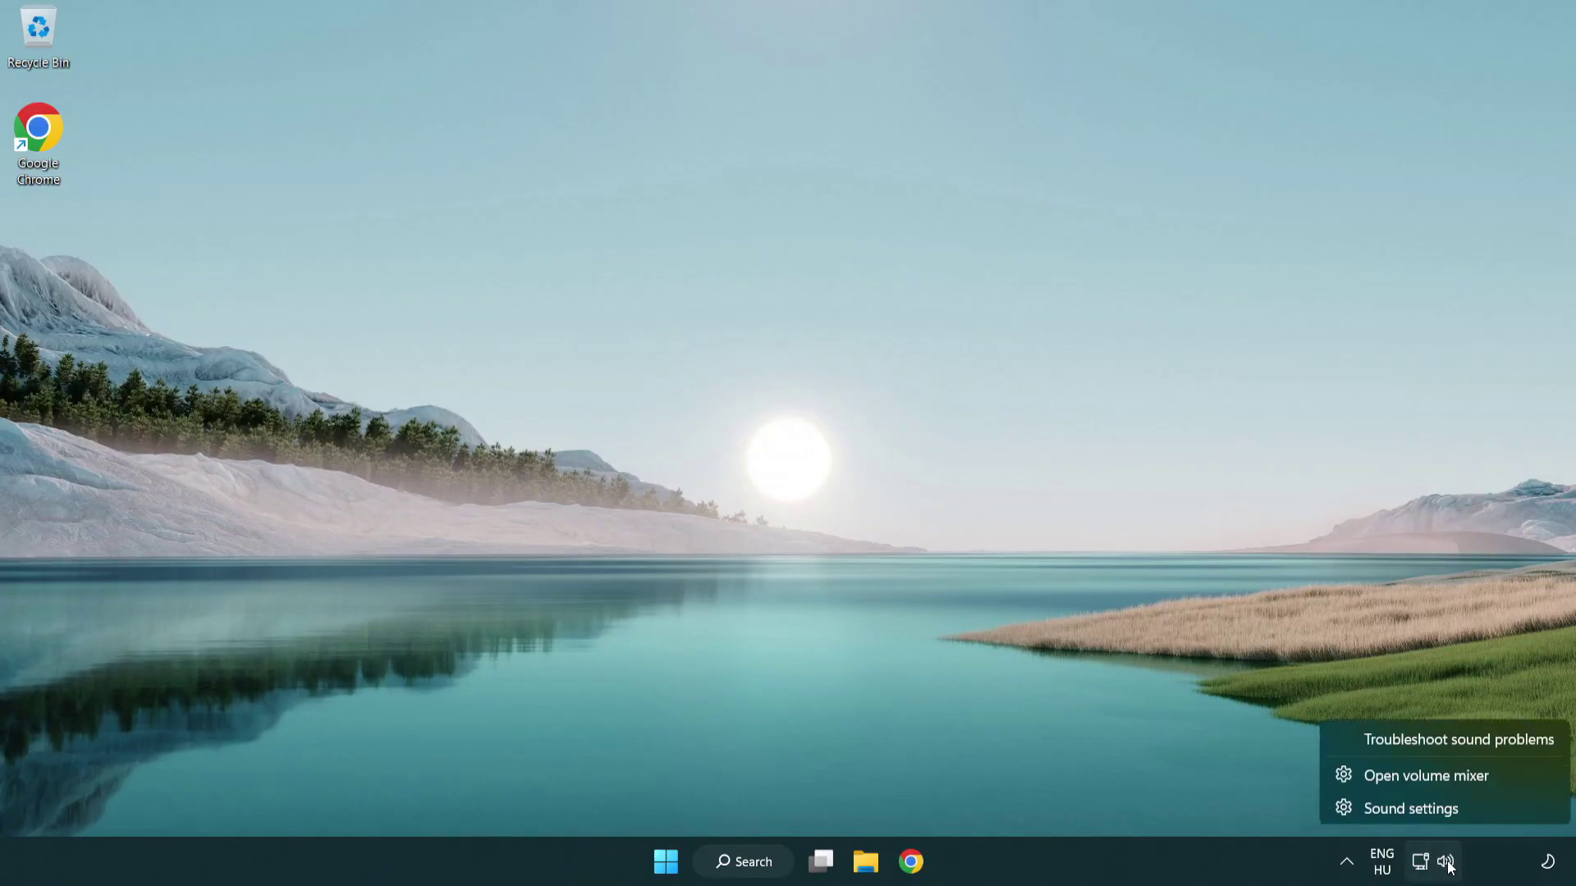
left_click(1440, 745)
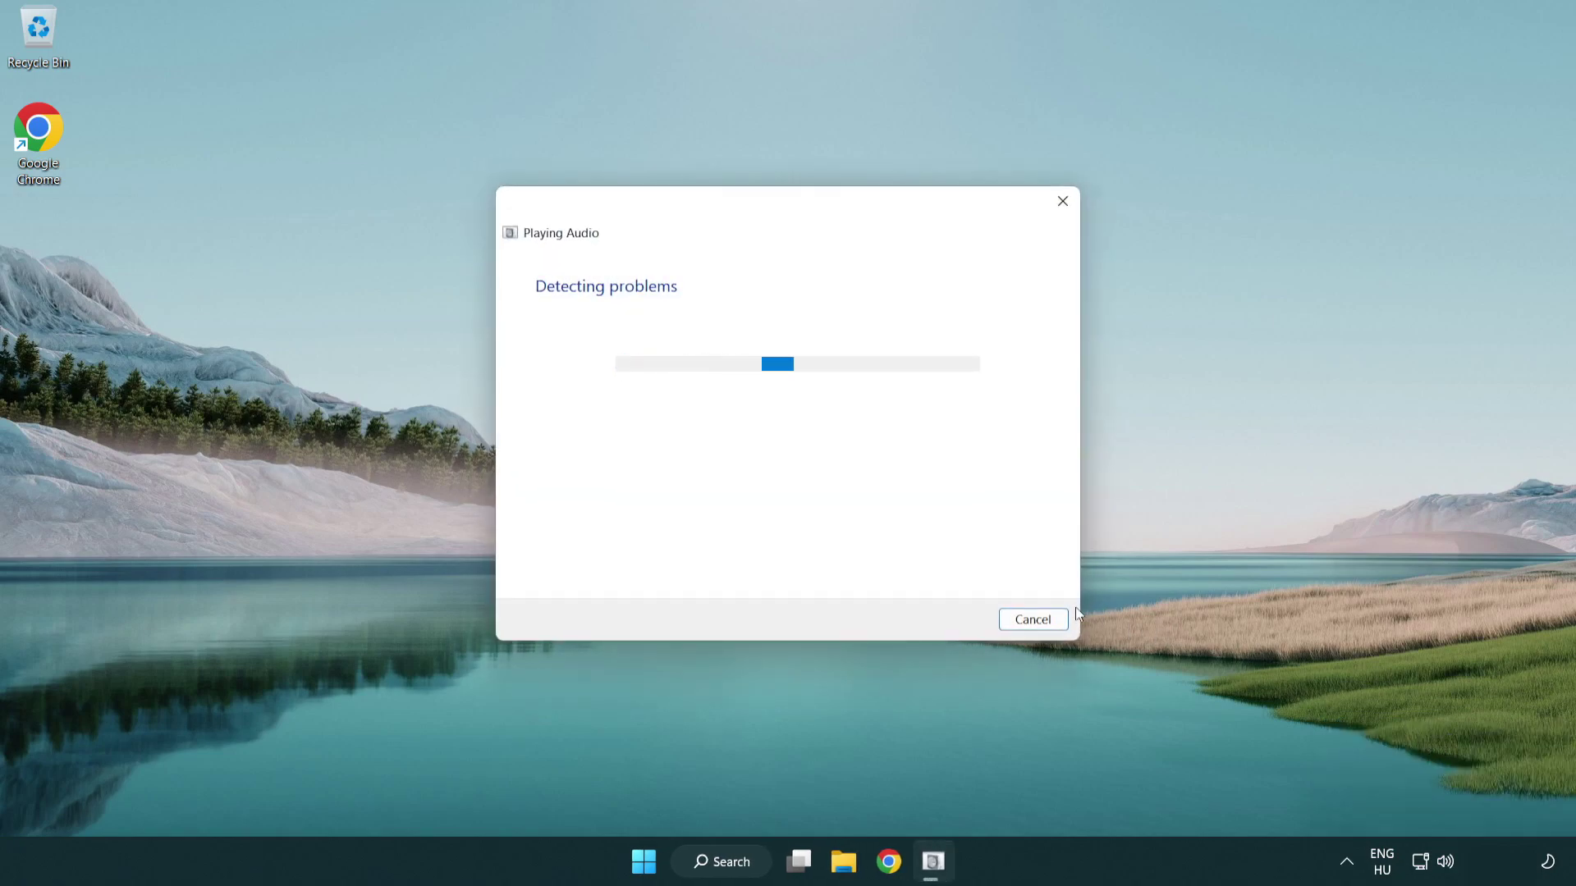